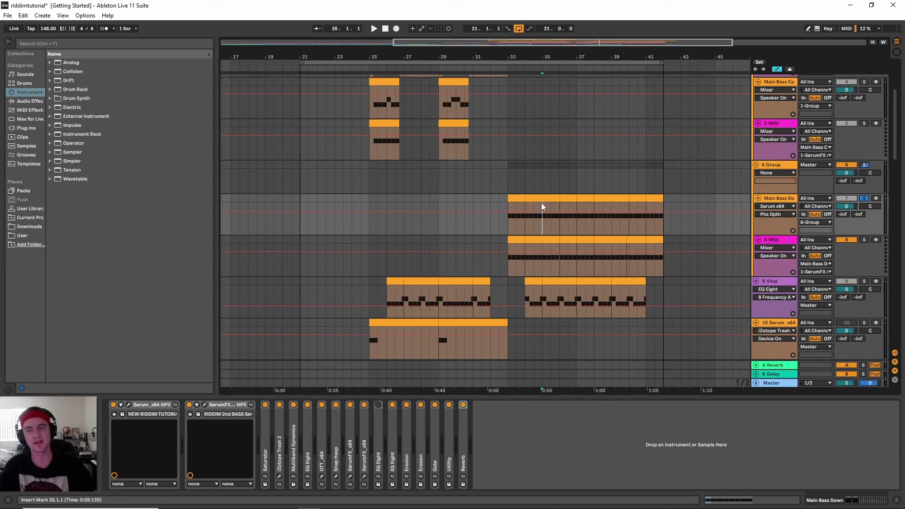
- Switch off every device after Serum_x64 on the Main Bass Down track and play the dry synth sound
key(space)
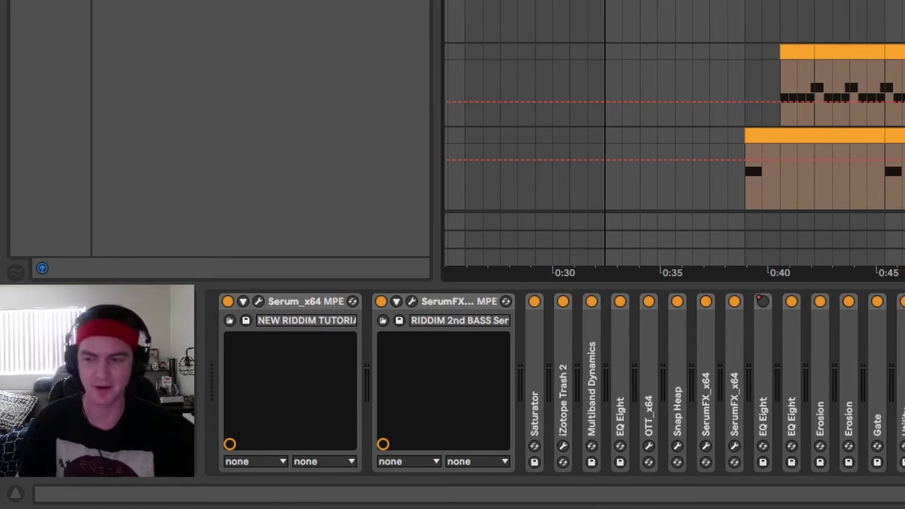
key(ctrl+alt+p)
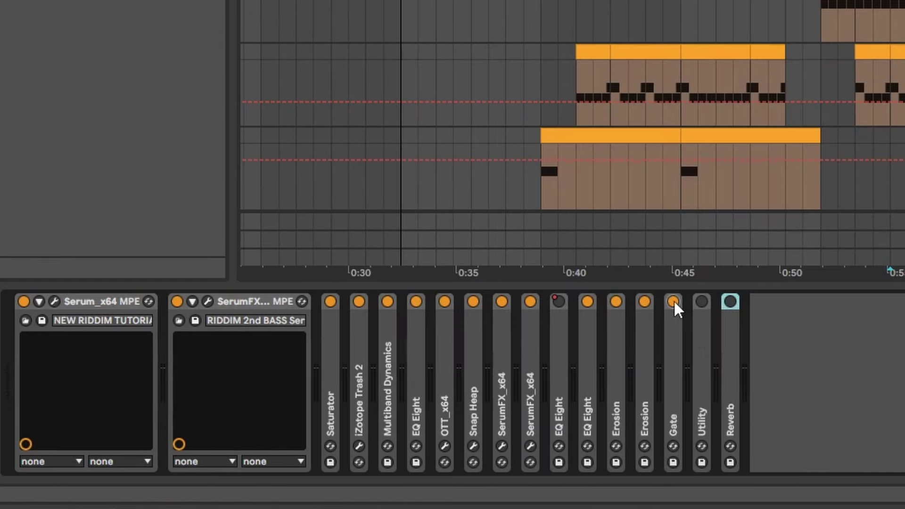
click(615, 309)
drag(584, 302, 383, 297)
drag(330, 309, 161, 297)
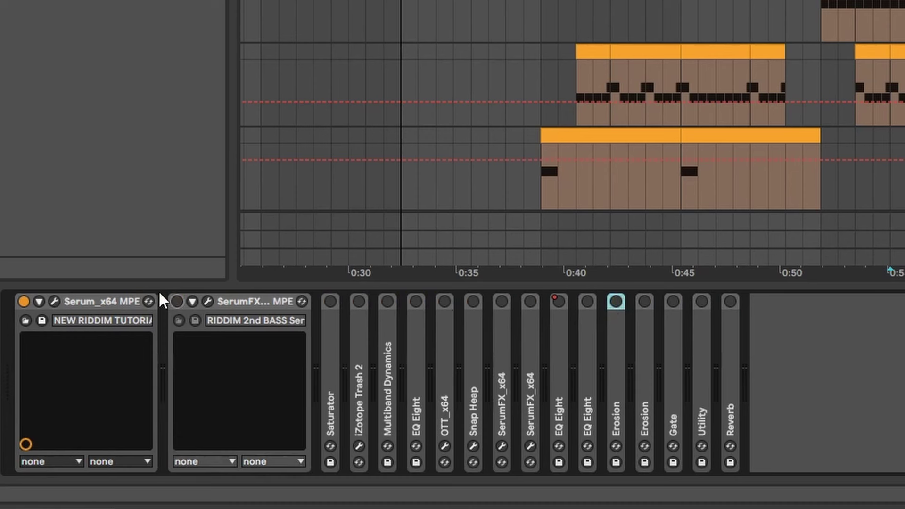
key(space)
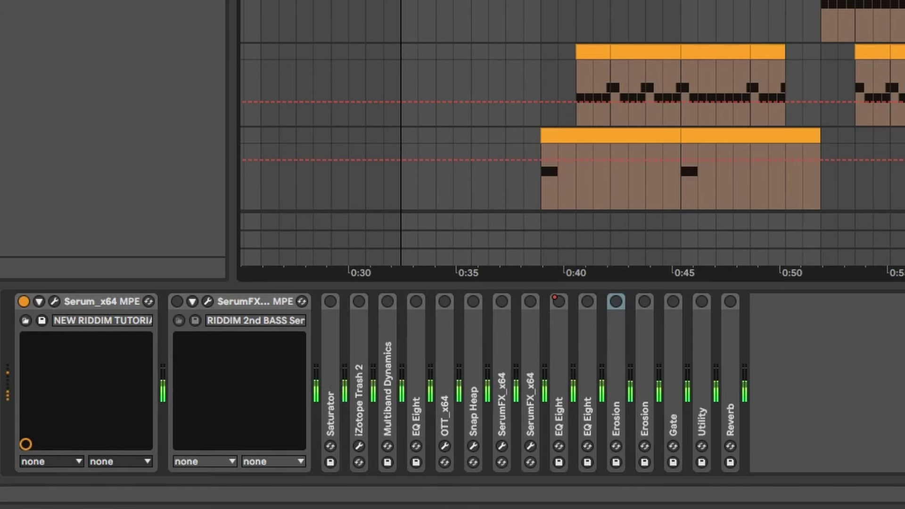
- In the track's Serum_x64 plugin, bypass the effects, remove Chorus from the FX rack and switch off the Phs 36- filter
click(55, 301)
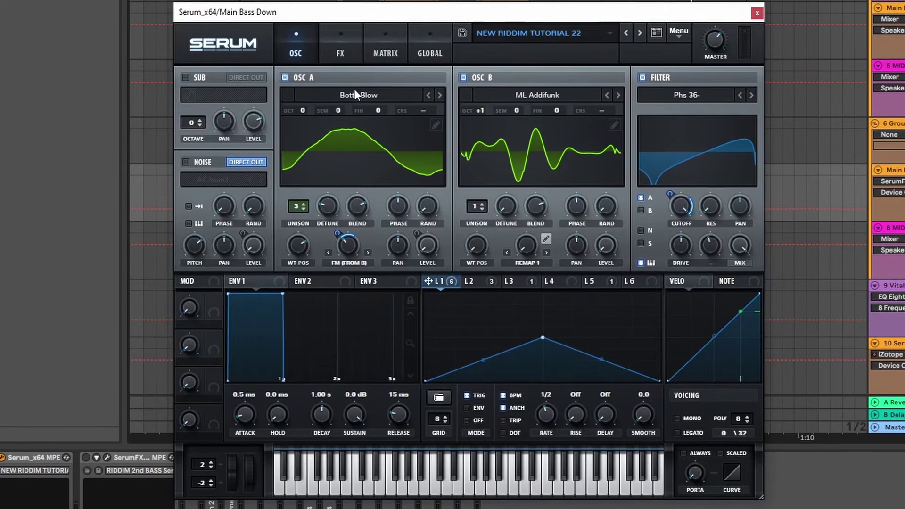
click(339, 50)
drag(751, 118, 762, 278)
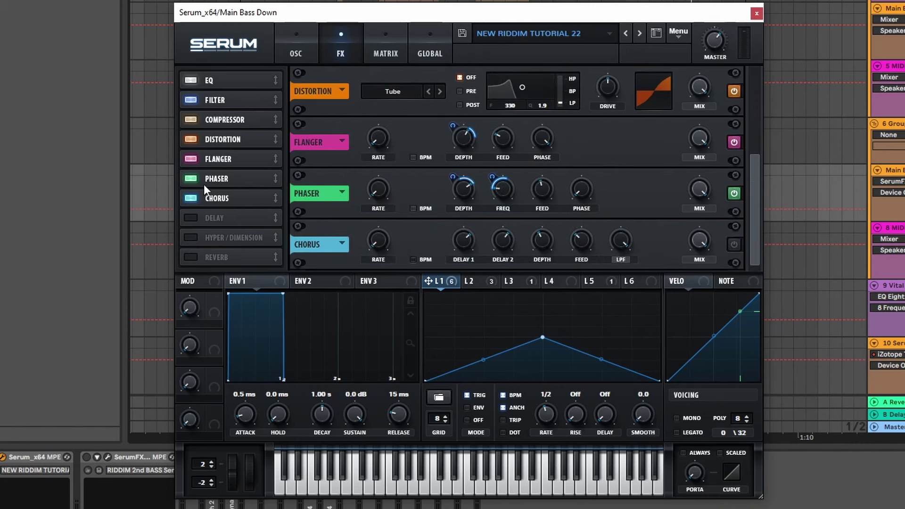
click(196, 199)
click(296, 50)
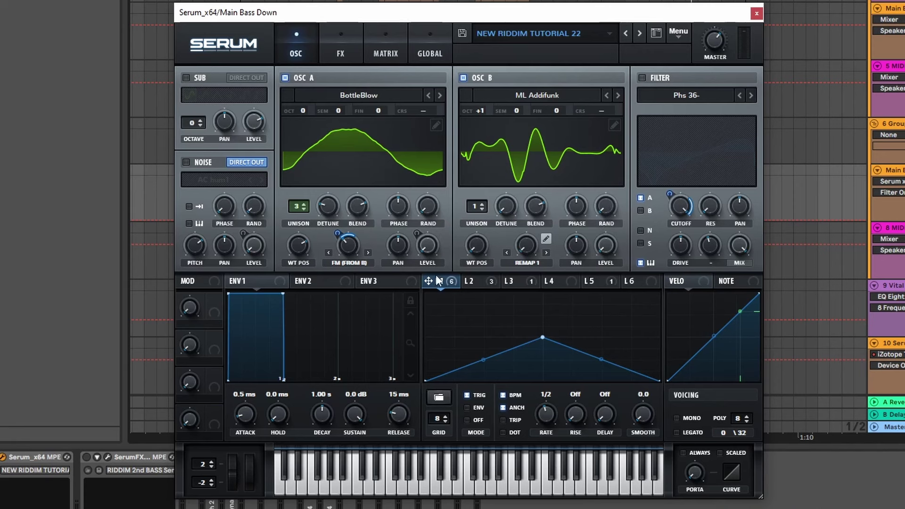
- Examine the shapes of LFO 2, 3 and 5, the modulation matrix assignments and the global unison settings
click(471, 282)
click(516, 281)
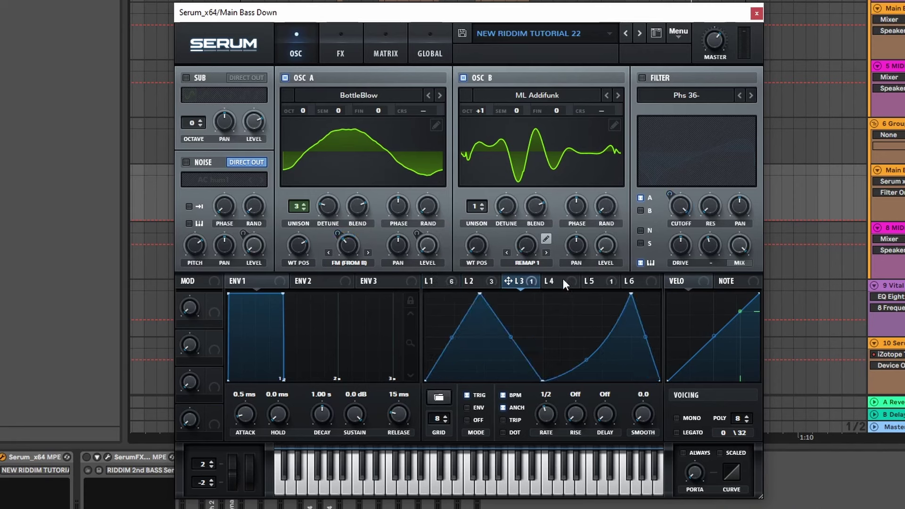
click(601, 280)
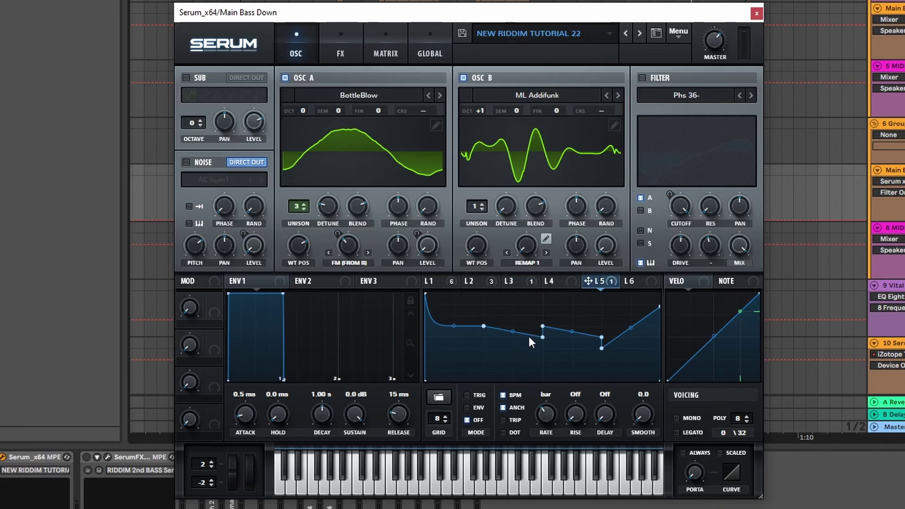
click(383, 60)
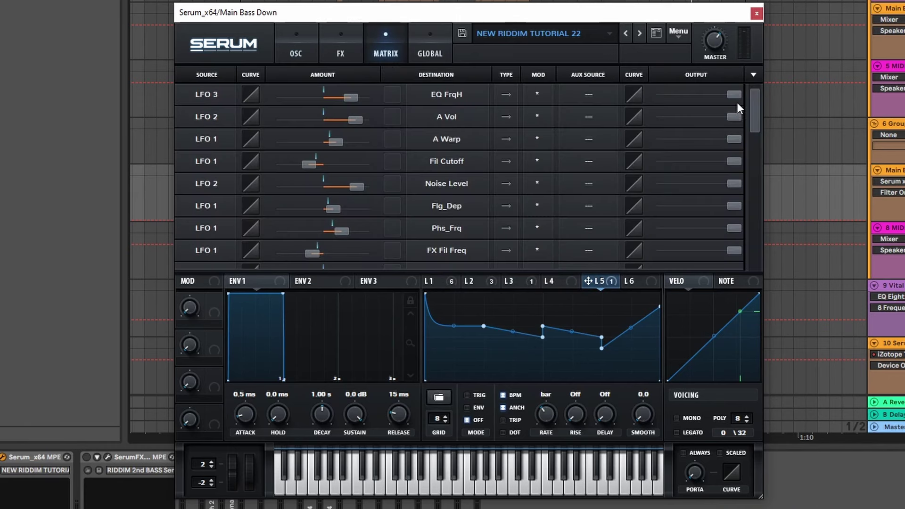
drag(752, 107, 761, 153)
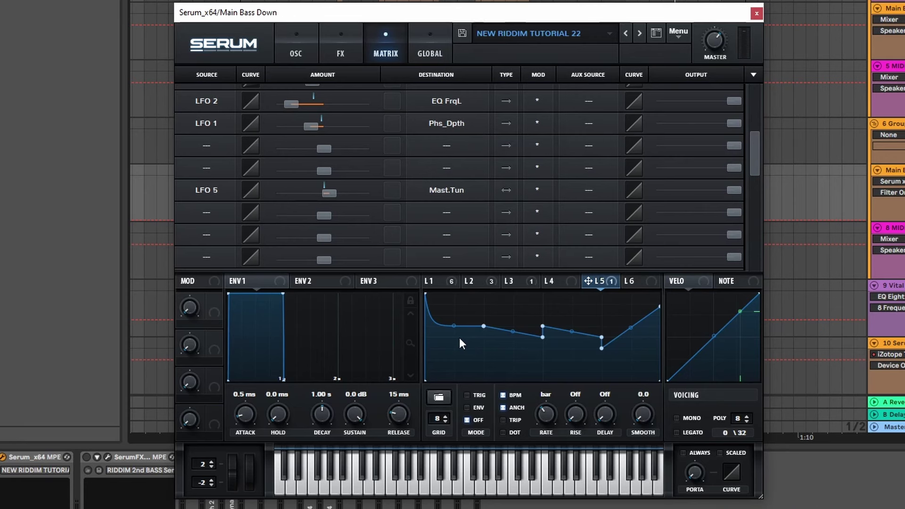
click(293, 49)
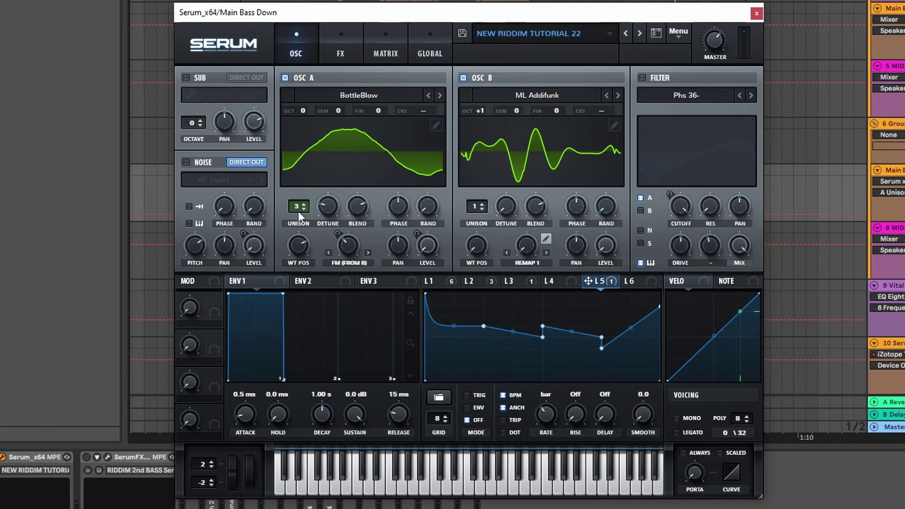
click(335, 47)
click(429, 47)
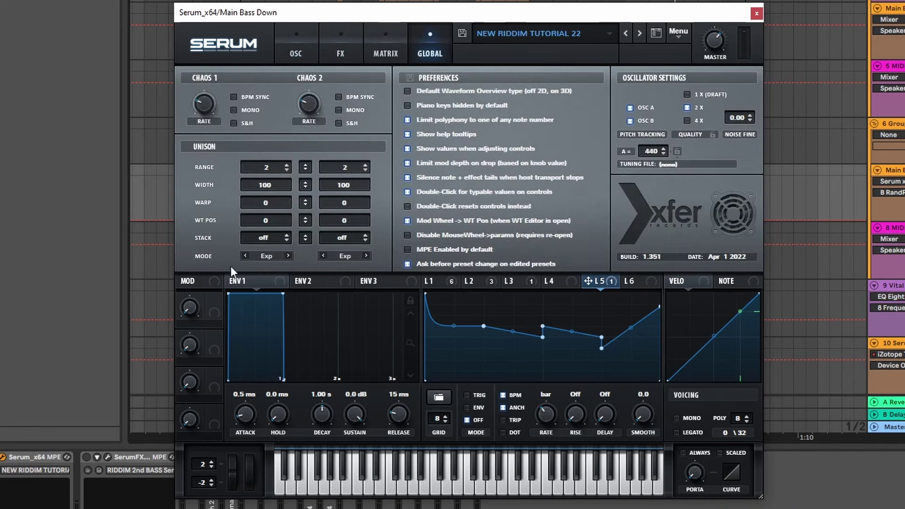
click(302, 51)
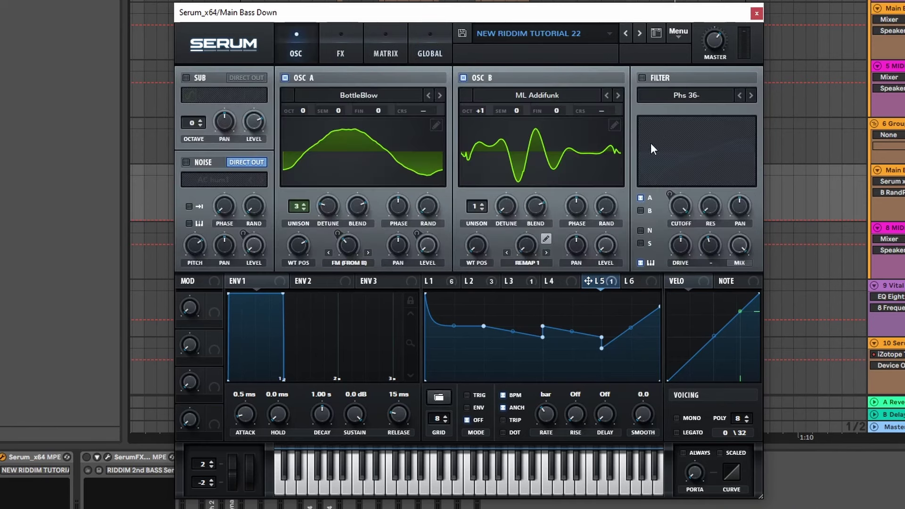
- Look through the Flanges filter types, switch the Phs 36- filter back on and play the bass
click(686, 95)
mouse_move(683, 139)
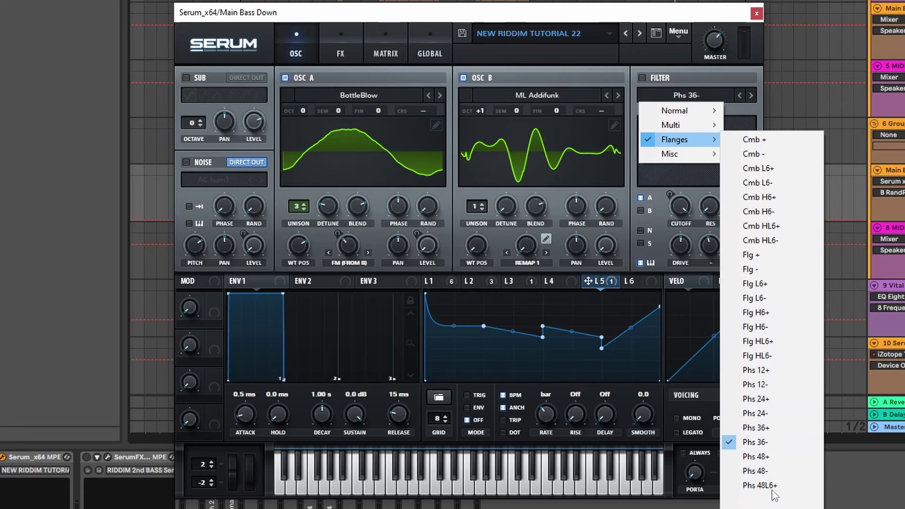
click(634, 74)
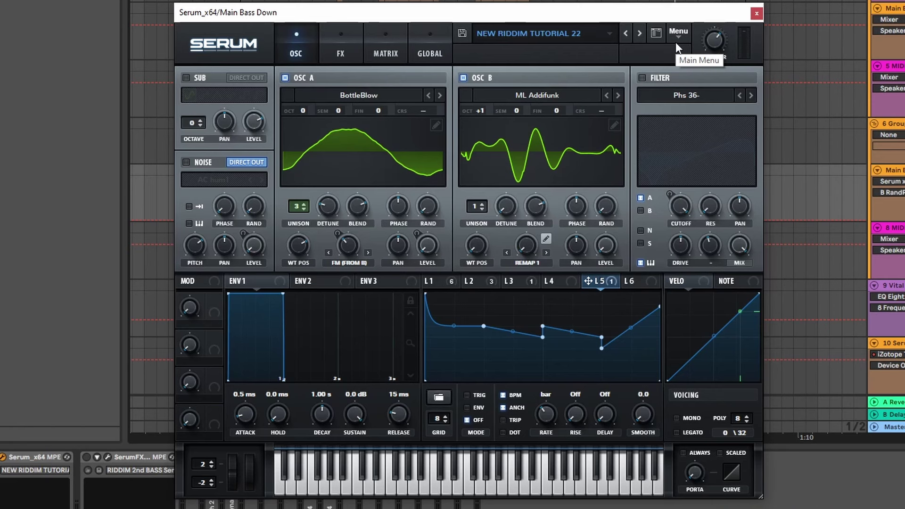
click(654, 78)
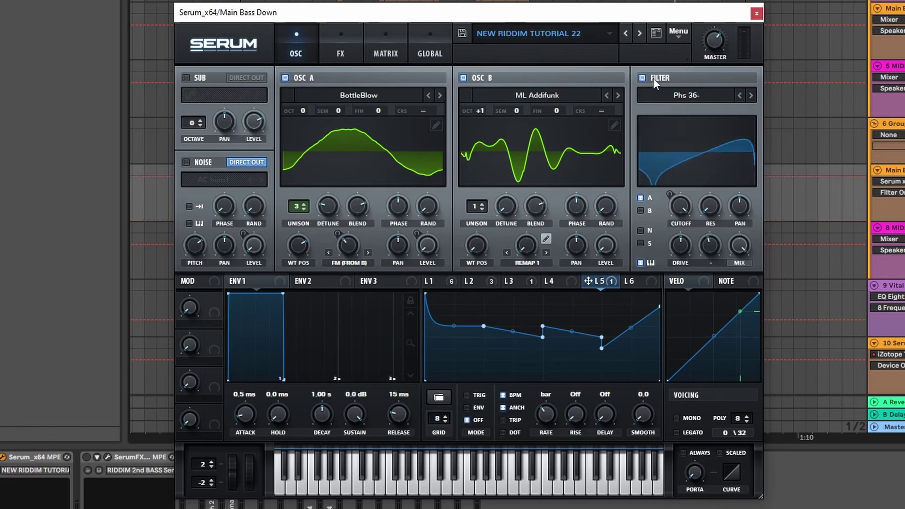
key(space)
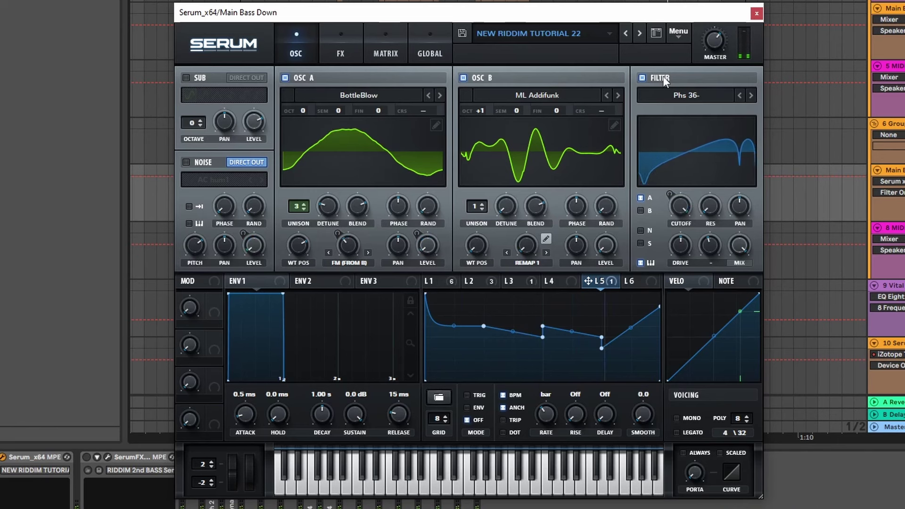
- Enable the Phs 48+ filter in Serum's effects rack and display the LFO 1 shape
click(337, 43)
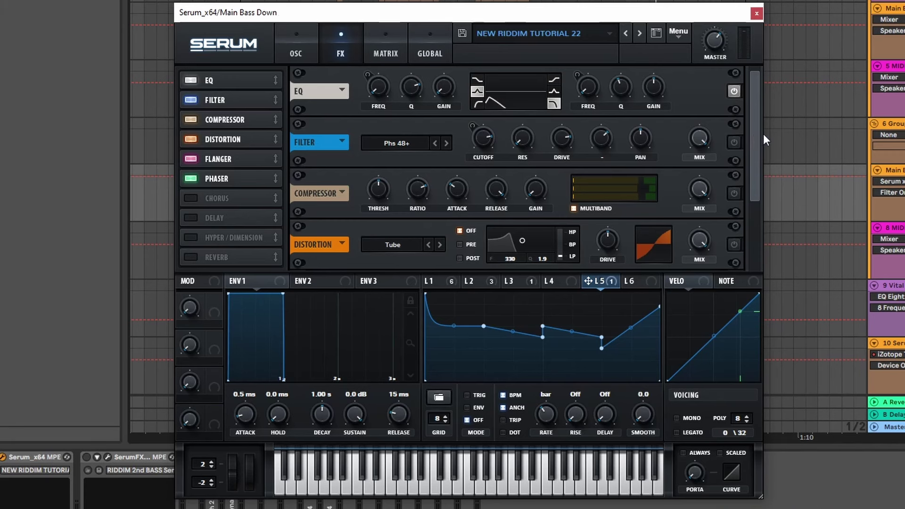
click(734, 142)
scroll(368, 151, down, 2)
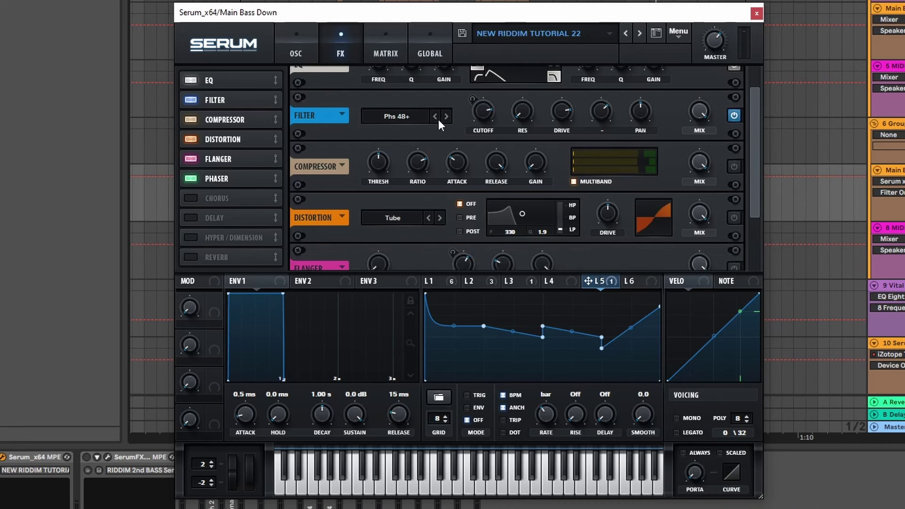
click(432, 283)
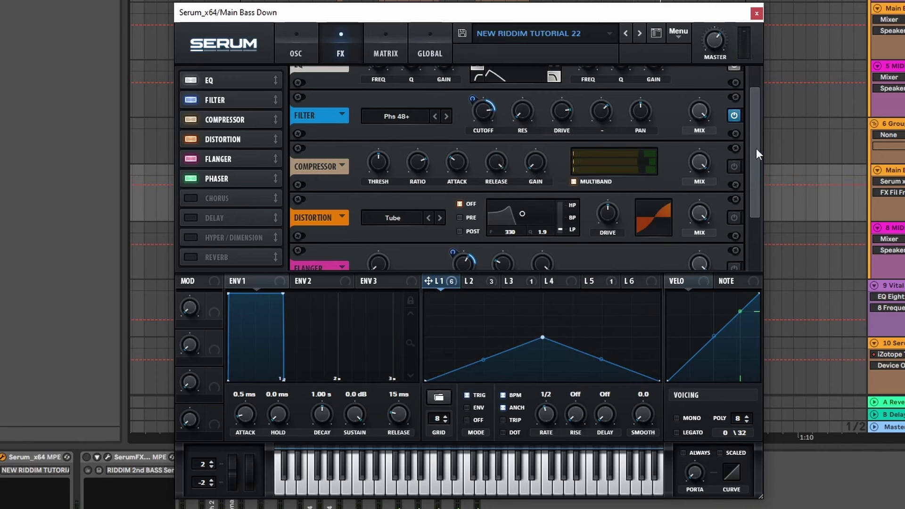
- Enable the multiband compressor in Serum's effects rack and adjust its release
scroll(756, 148, up, 1)
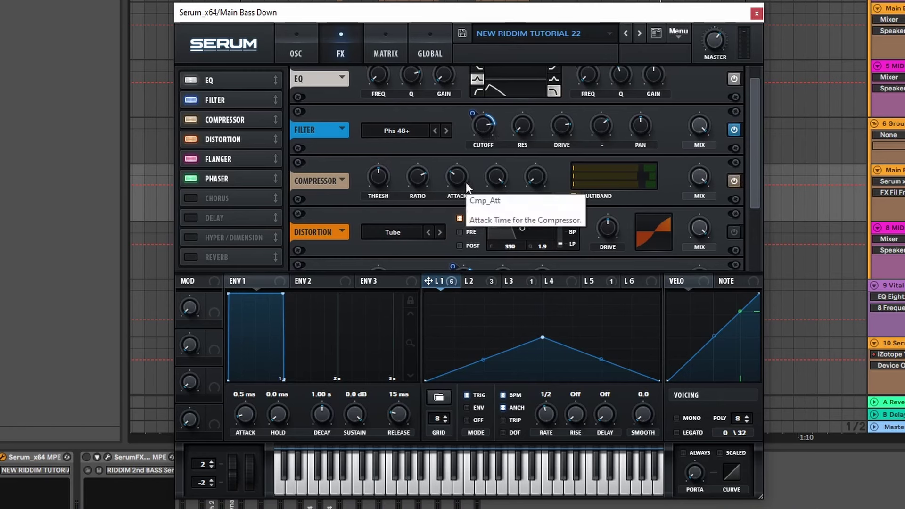
click(493, 170)
drag(493, 174, 494, 216)
drag(496, 173, 566, 160)
- Enable the Tube distortion, flanger and phaser in Serum's effects rack and close the plugin window
drag(755, 196, 751, 257)
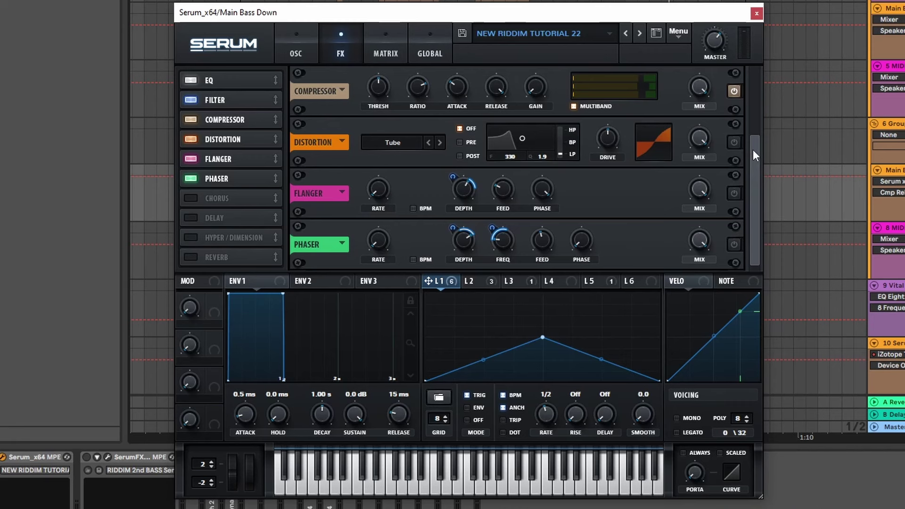
click(734, 142)
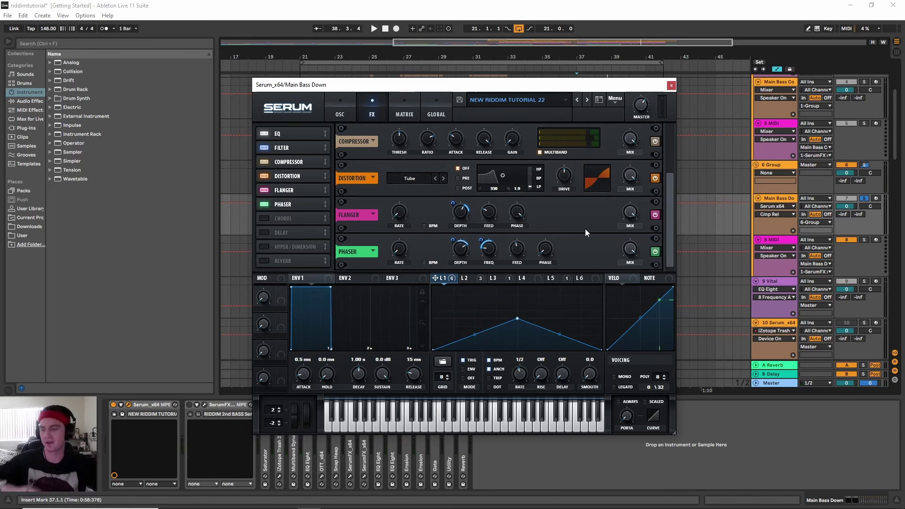
click(670, 86)
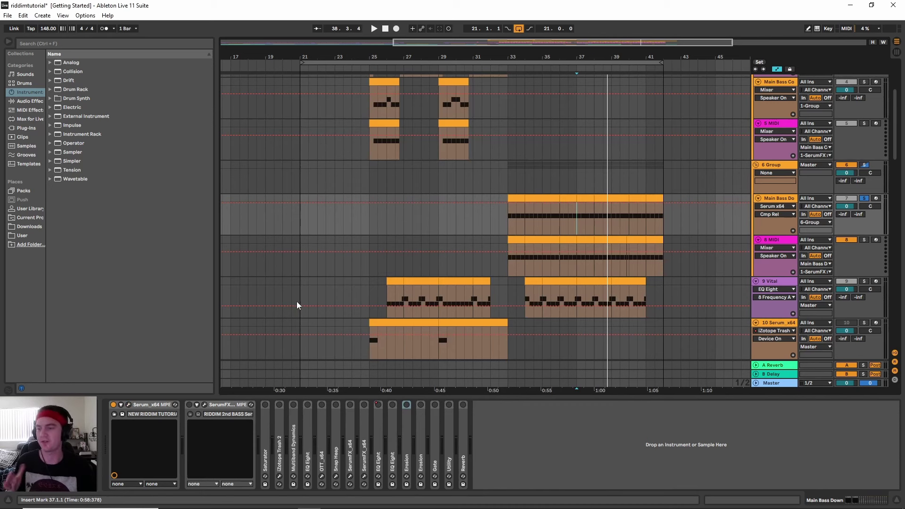
- Switch on the SerumFX device with the RIDDIM 2nd BASS preset and look over its effects and oscillator pages
click(189, 404)
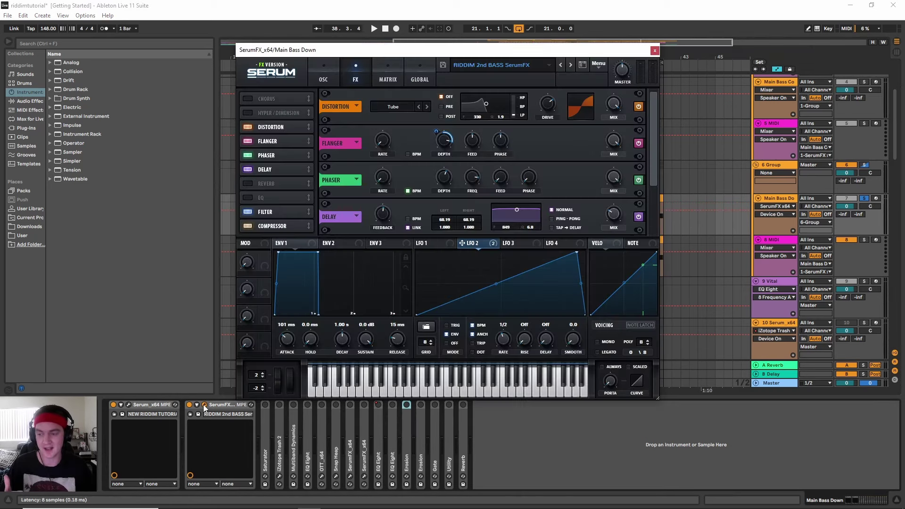
click(204, 404)
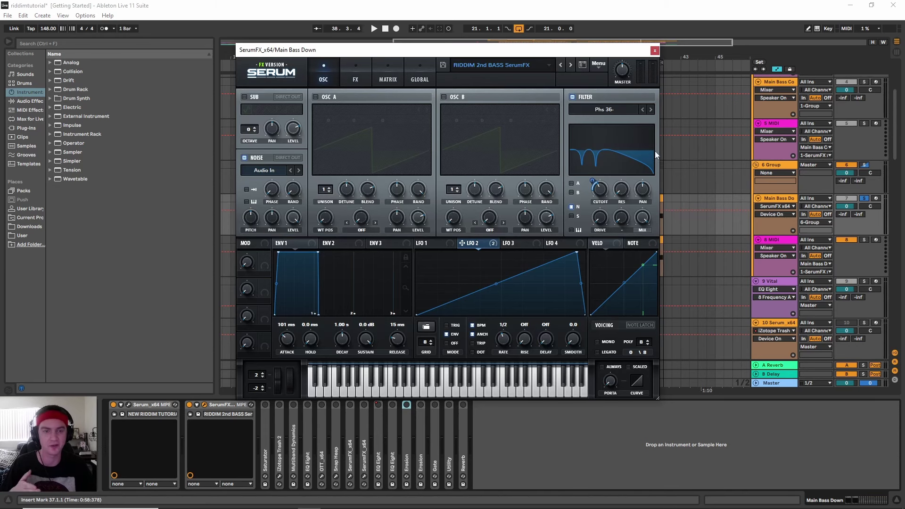
click(654, 51)
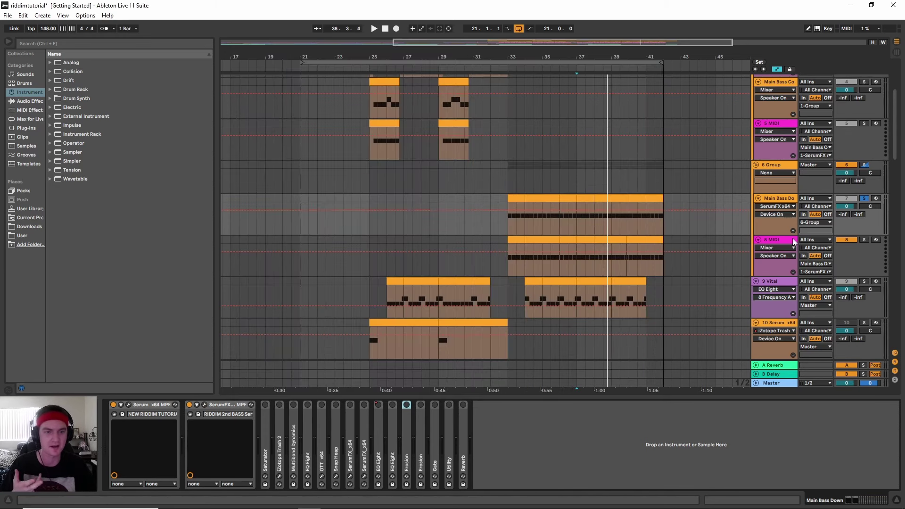
- Check the 8 MIDI track's output routing to Main Bass Down and its list of available SerumFX targets
click(819, 264)
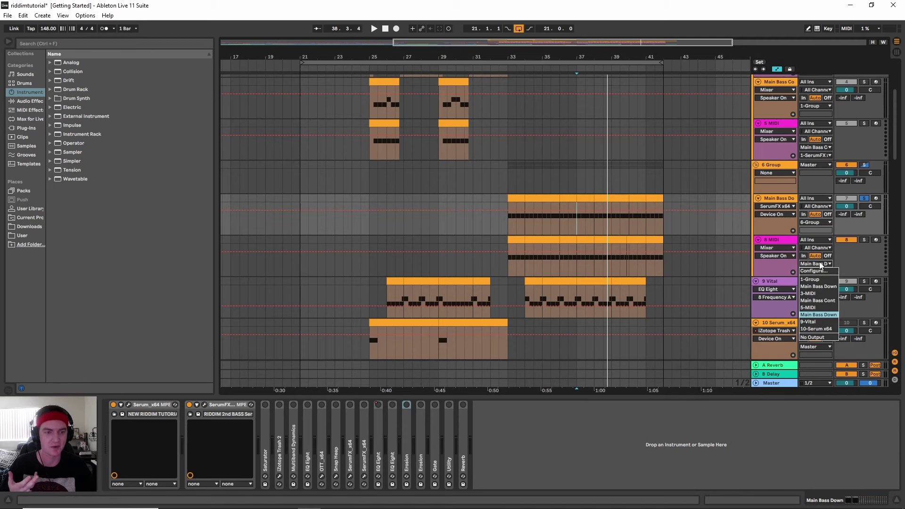
click(819, 315)
click(815, 272)
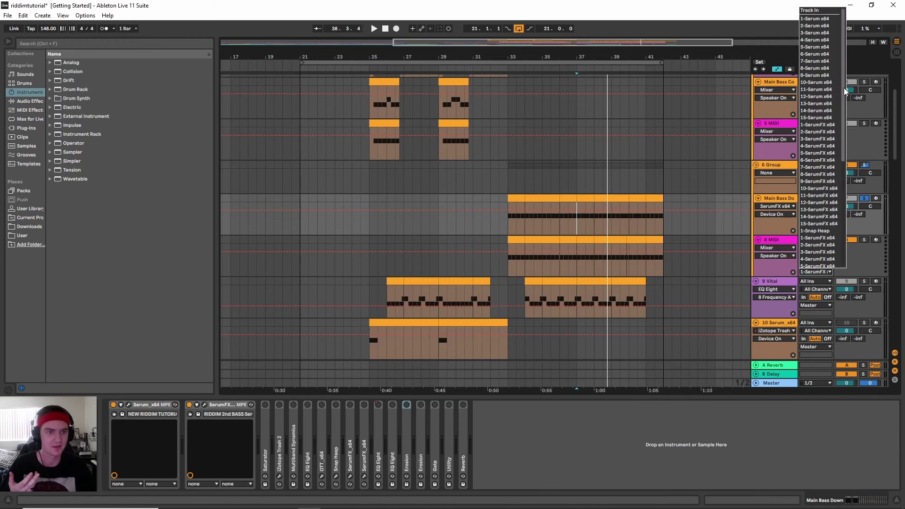
click(550, 230)
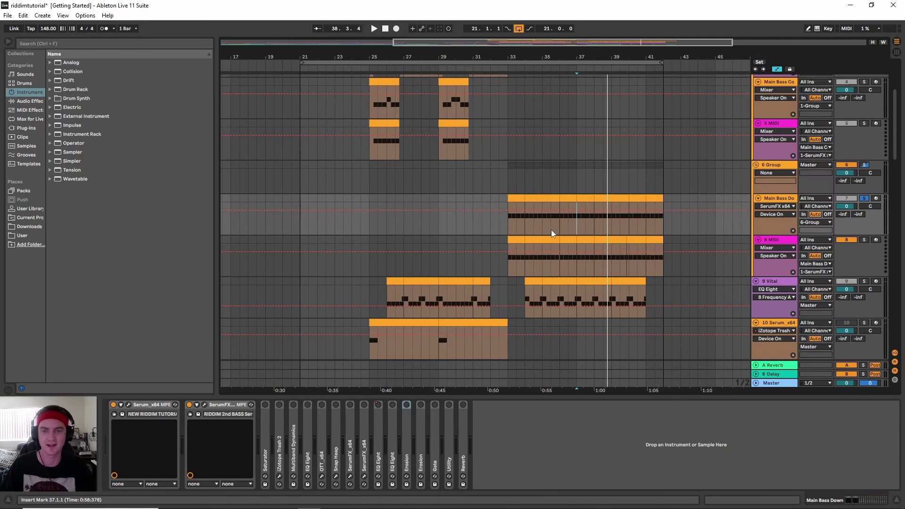
- Play the bass through the enabled SerumFX device with its plugin window open, and stop playback
key(space)
click(205, 405)
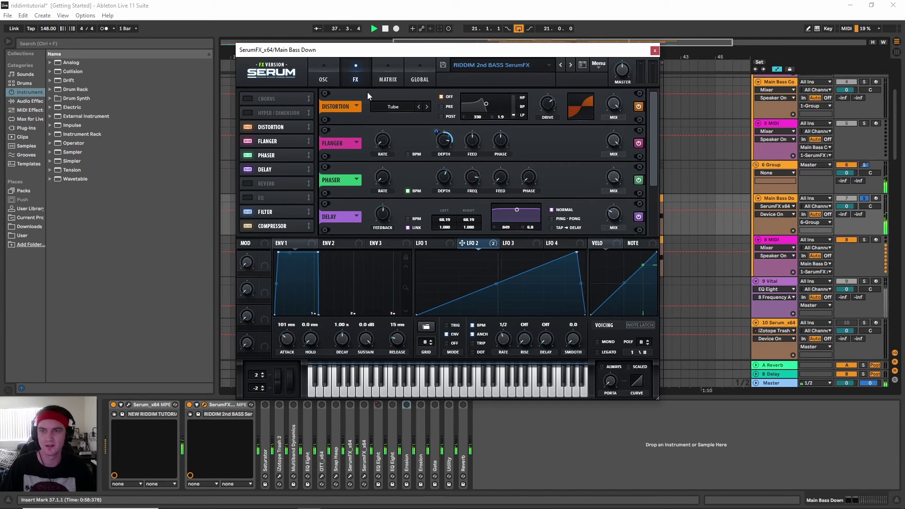
key(space)
- Bypass the effects modules in SerumFX and switch off its Phs 36- filter
click(361, 80)
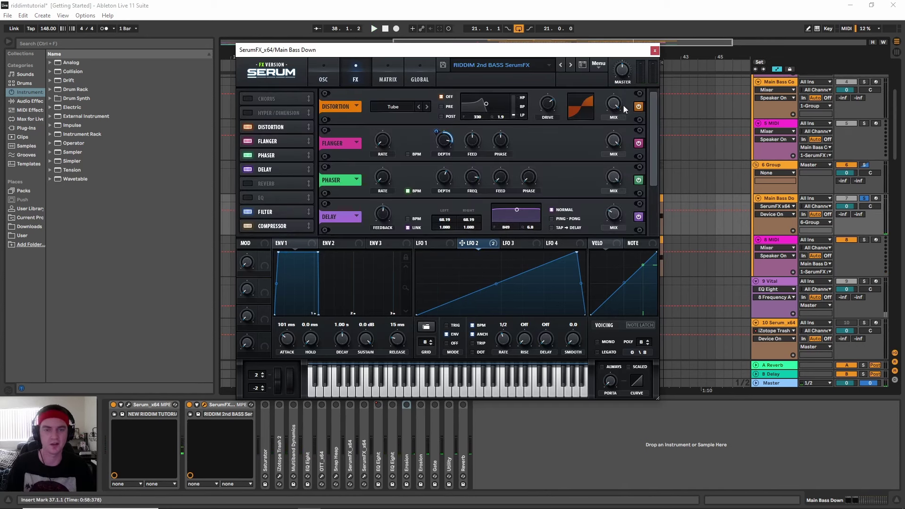
scroll(641, 147, down, 3)
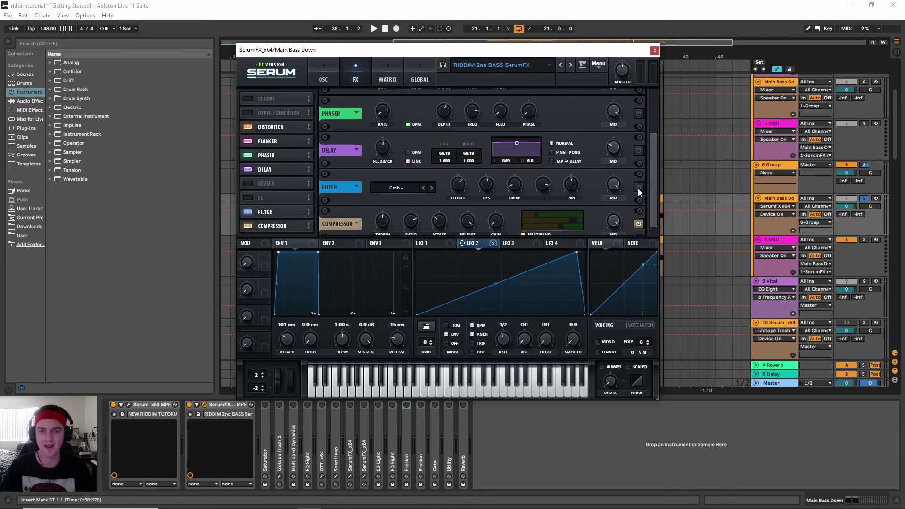
click(334, 83)
click(580, 97)
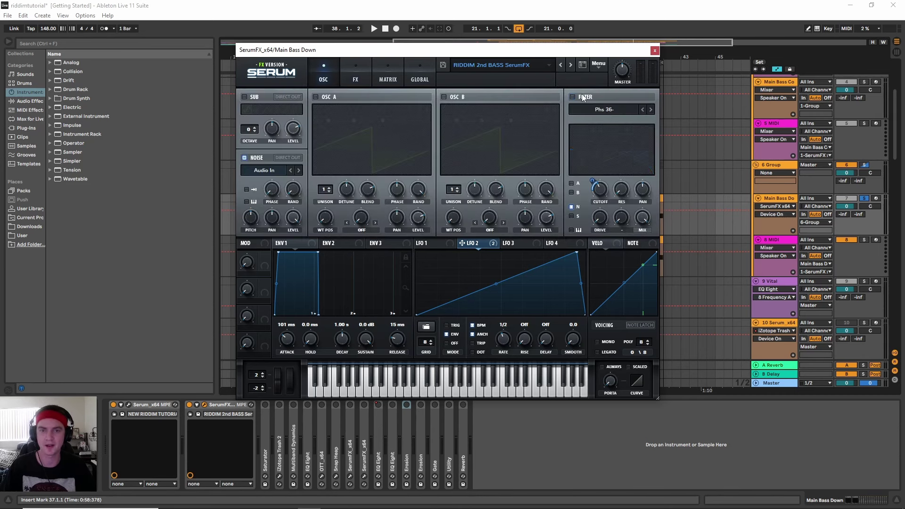
- Play the bass with SerumFX's Phs 36- filter off, switch the filter back on, and play it again for comparison
key(space)
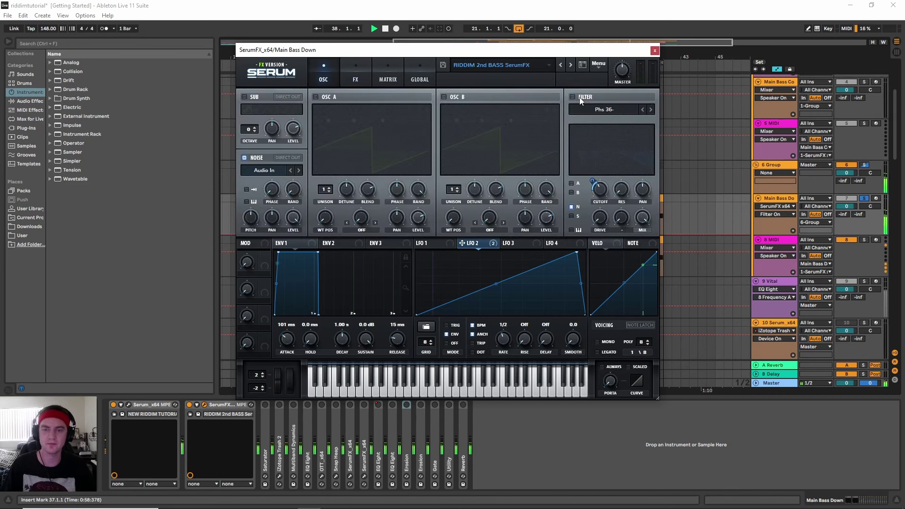
key(space)
click(578, 97)
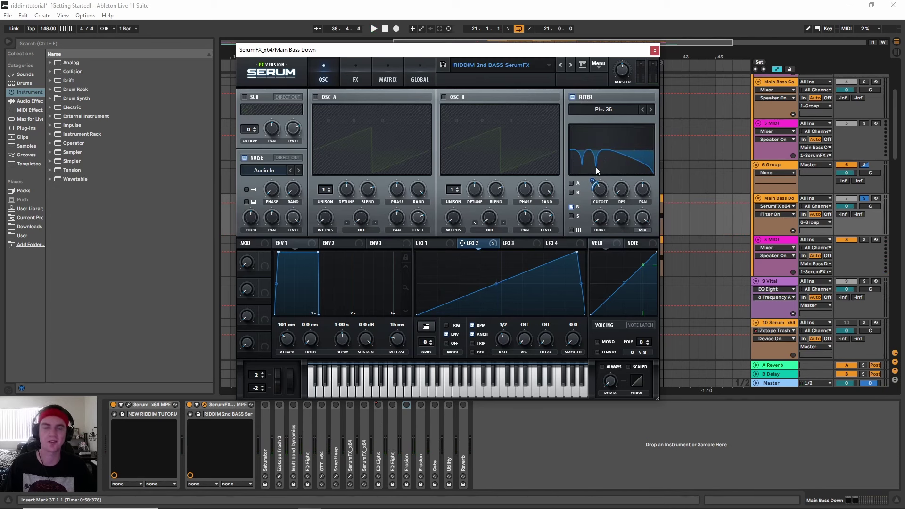
key(space)
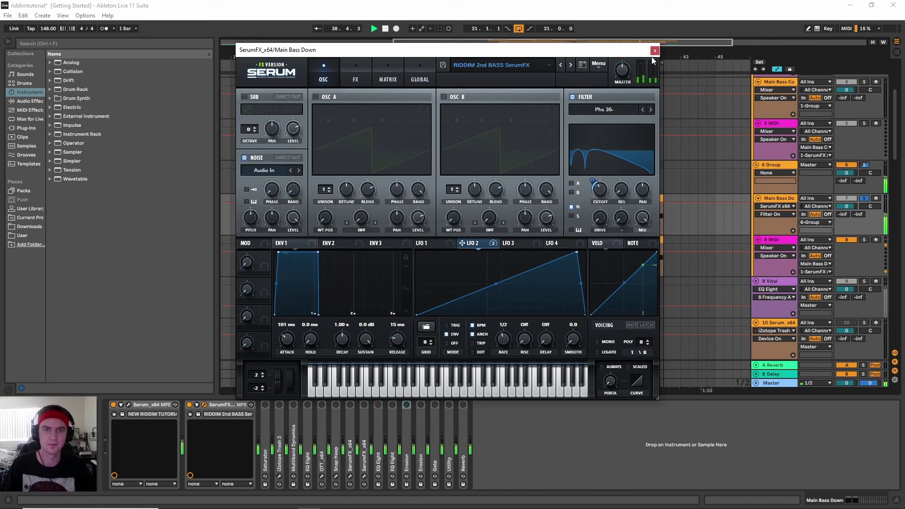
key(space)
- Re-enable the Distortion and Flanger effects in SerumFX one at a time, playing the bass after each
click(355, 79)
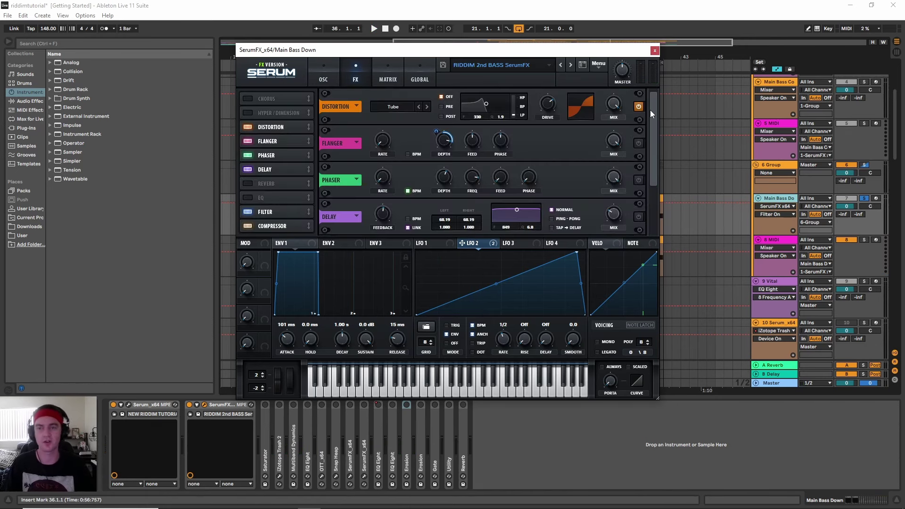
key(space)
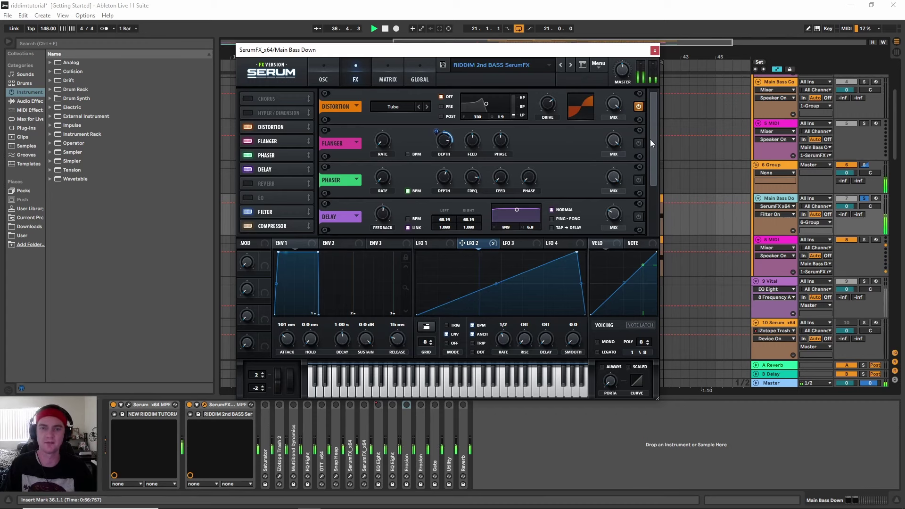
key(space)
click(638, 143)
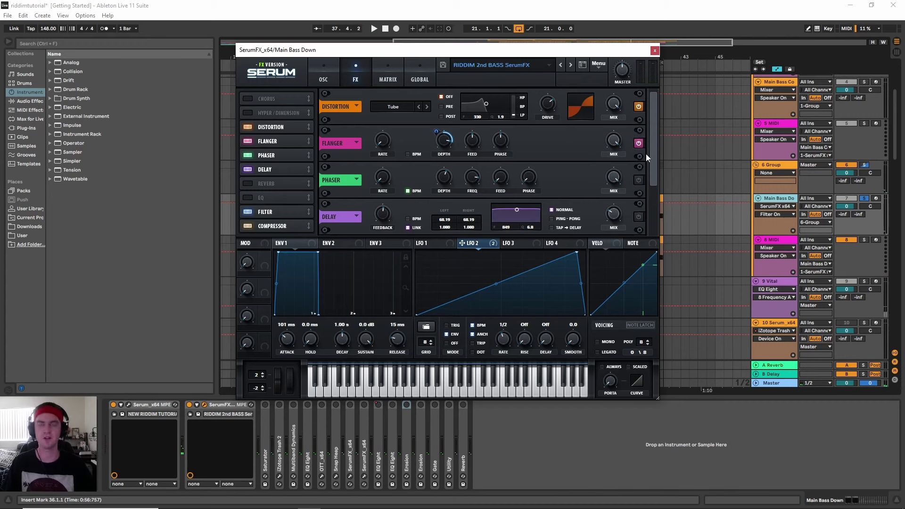
key(space)
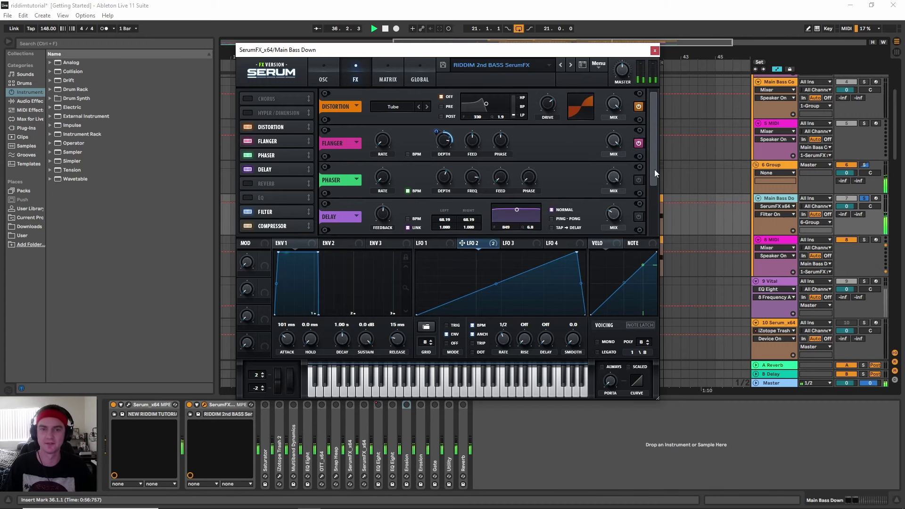
- Switch the Phaser and Delay effects back on in SerumFX
scroll(654, 169, down, 2)
click(639, 154)
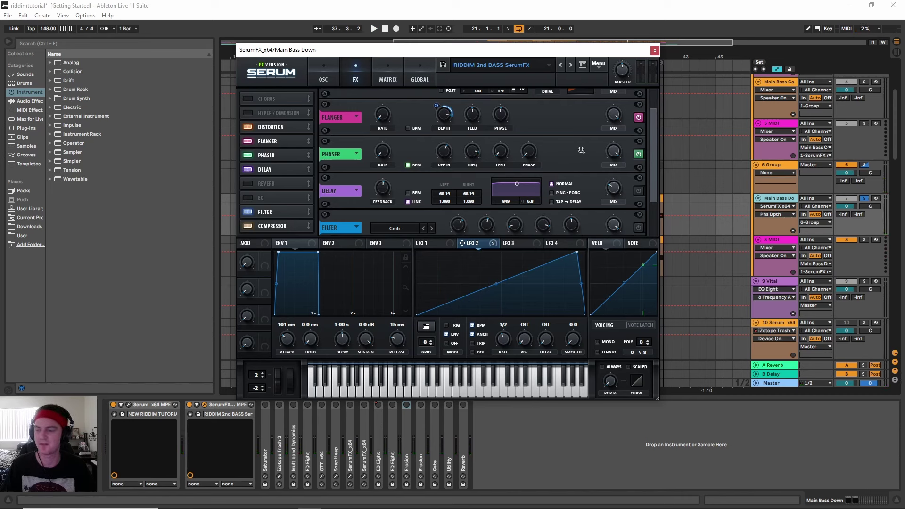
scroll(581, 150, down, 2)
click(638, 144)
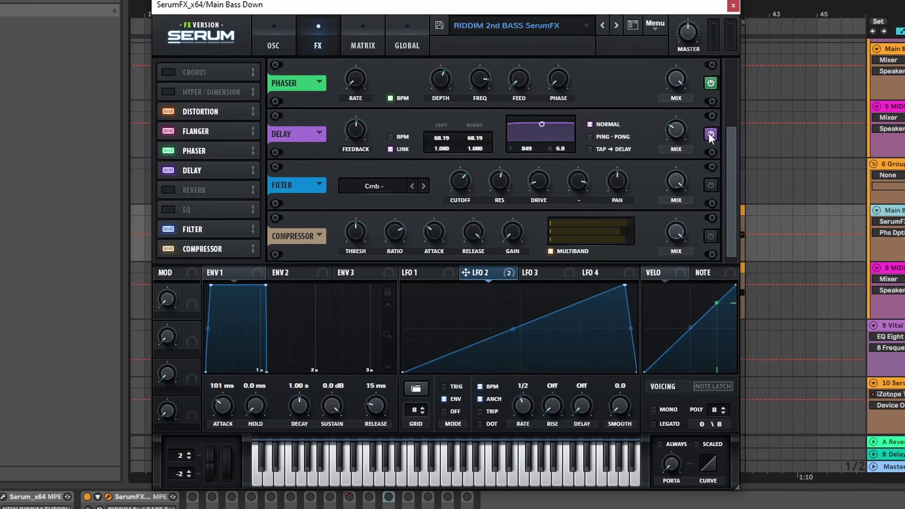
- Set the linked SerumFX delay times to 69.95 and re-enable the Cmb - filter effect
click(676, 129)
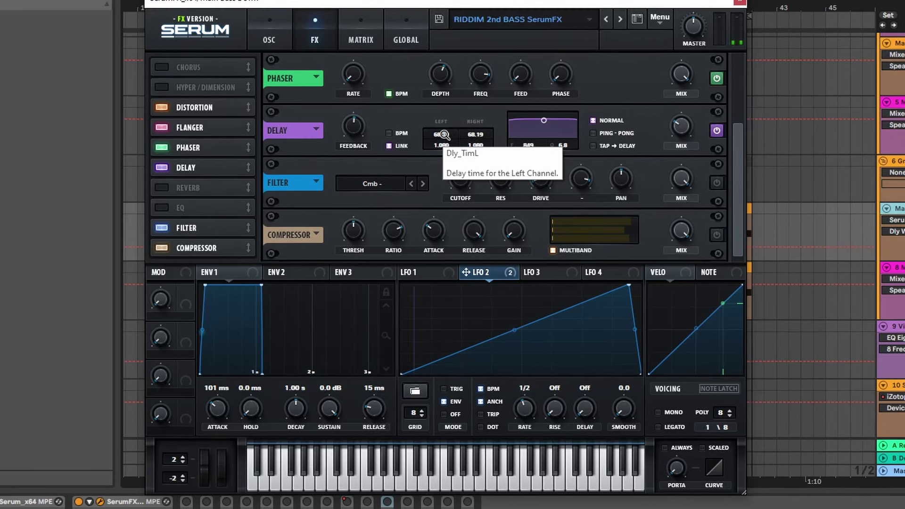
mouse_move(693, 27)
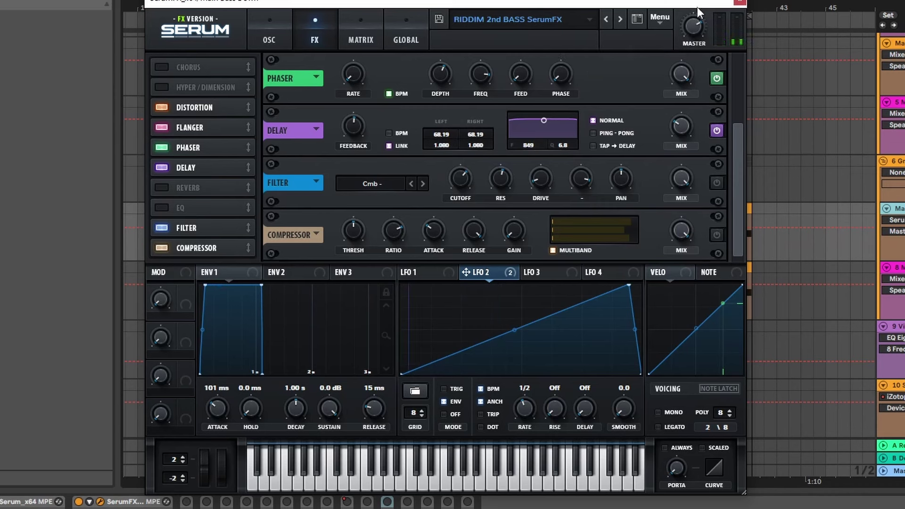
drag(693, 27, 693, 63)
drag(738, 156, 748, 216)
mouse_move(446, 133)
mouse_down()
mouse_move(444, 145)
mouse_move(450, 116)
mouse_up()
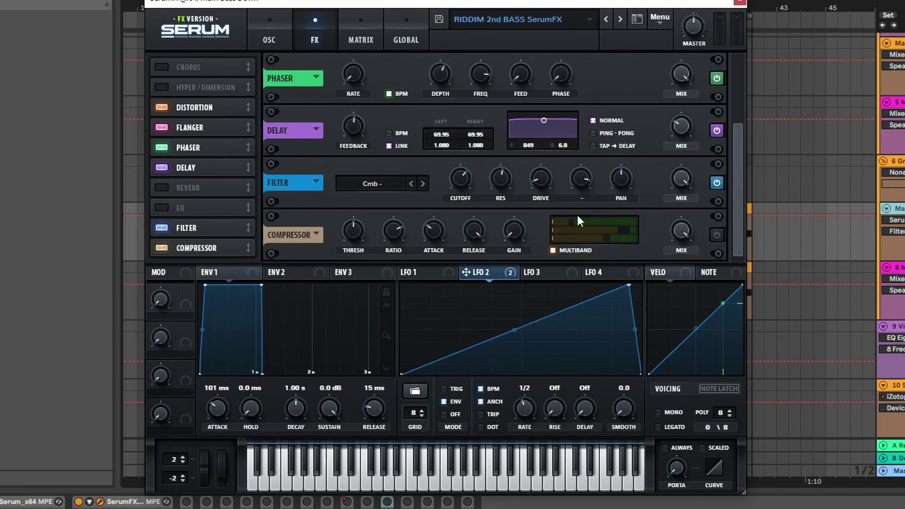
mouse_move(501, 174)
mouse_move(467, 178)
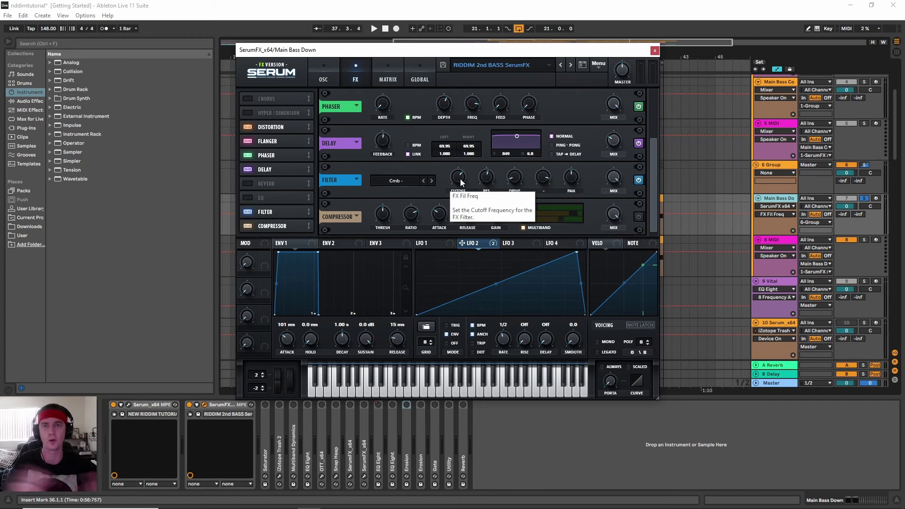
- Close SerumFX, switch on the Saturator and iZotope Trash 2 devices, and play the bass through them
click(655, 50)
scroll(385, 304, down, 3)
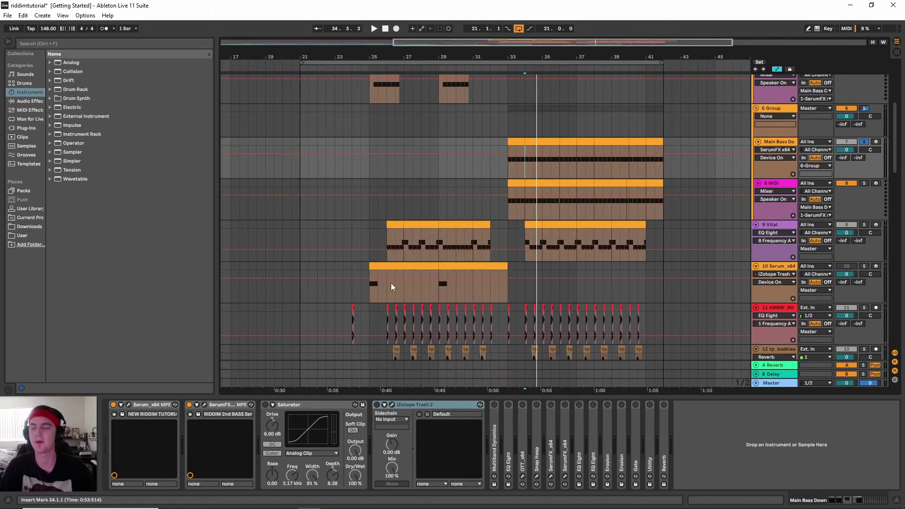
click(265, 404)
click(376, 404)
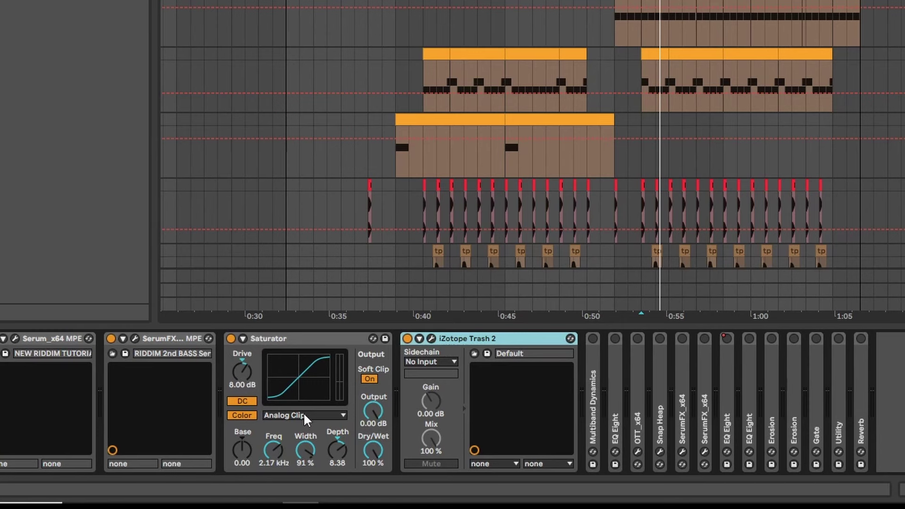
key(space)
key(space)
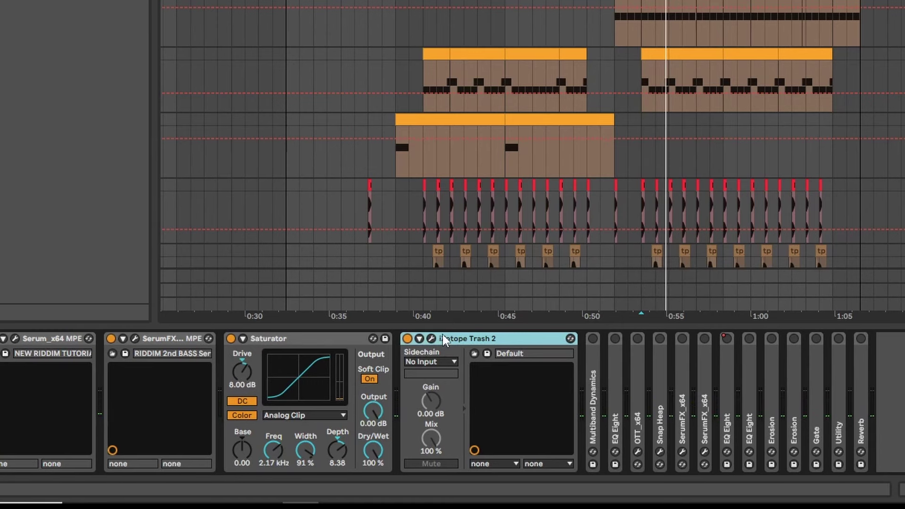
- Open iZotope Trash 2, dismiss its preset manager, and examine the Convolve module's Body - Intimate impulse response
click(431, 339)
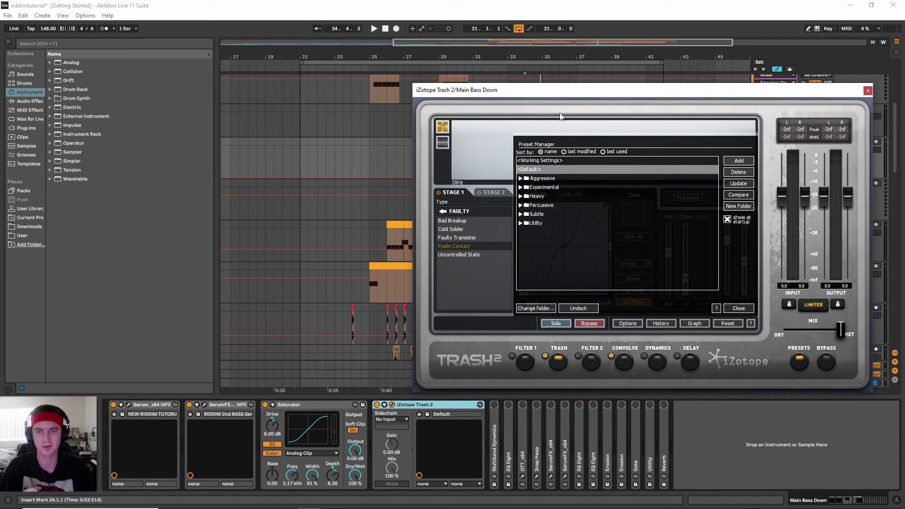
drag(555, 95, 357, 96)
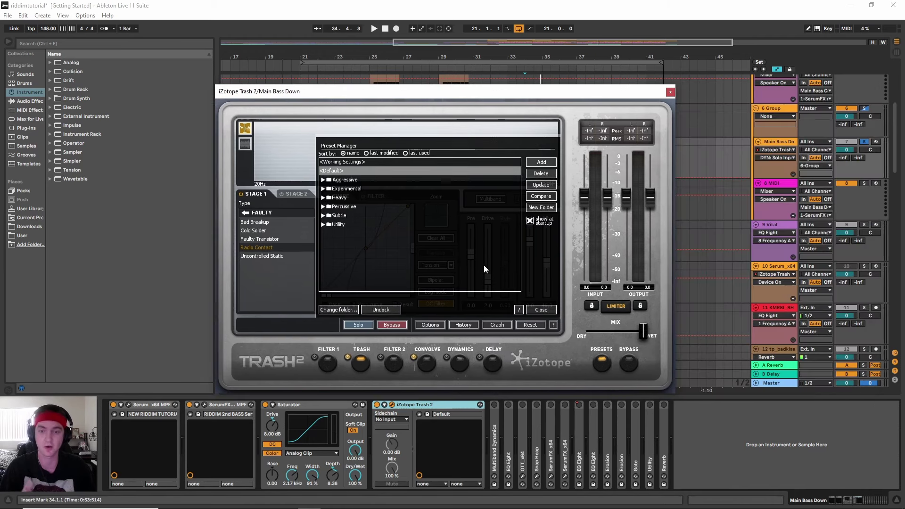
click(540, 309)
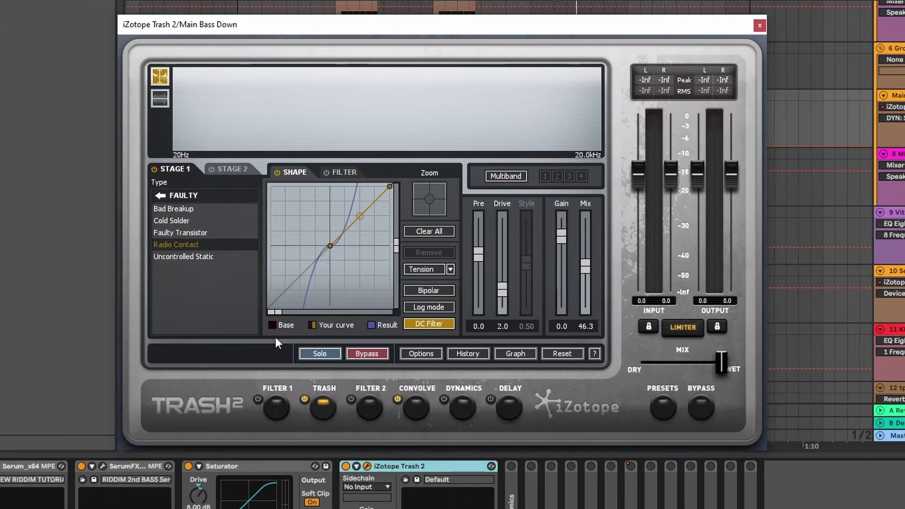
click(417, 404)
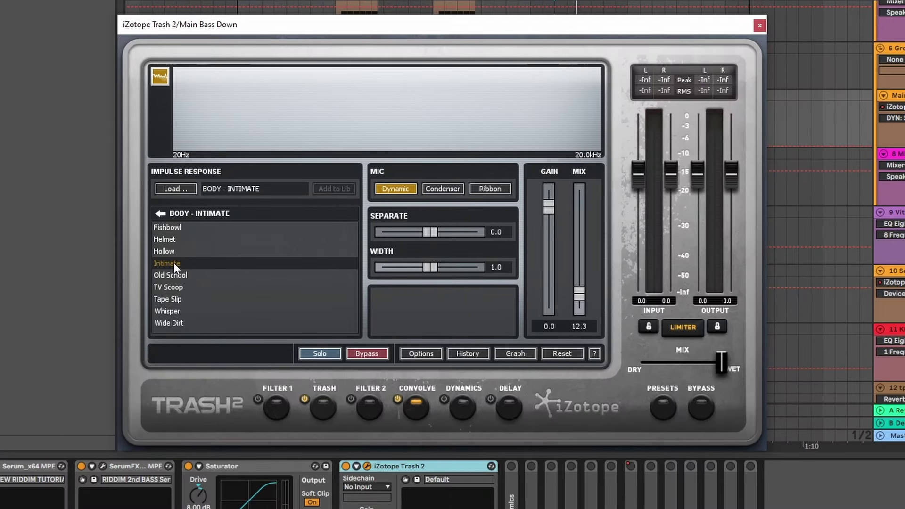
click(156, 213)
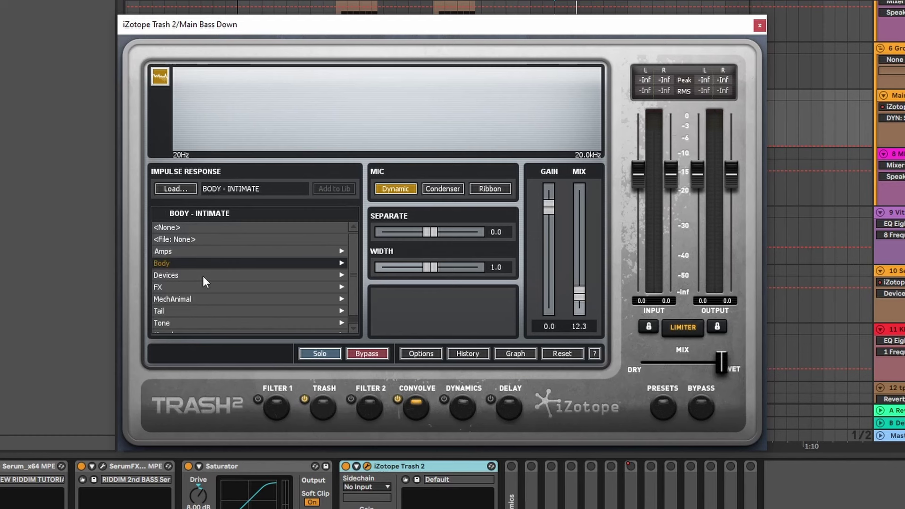
click(165, 264)
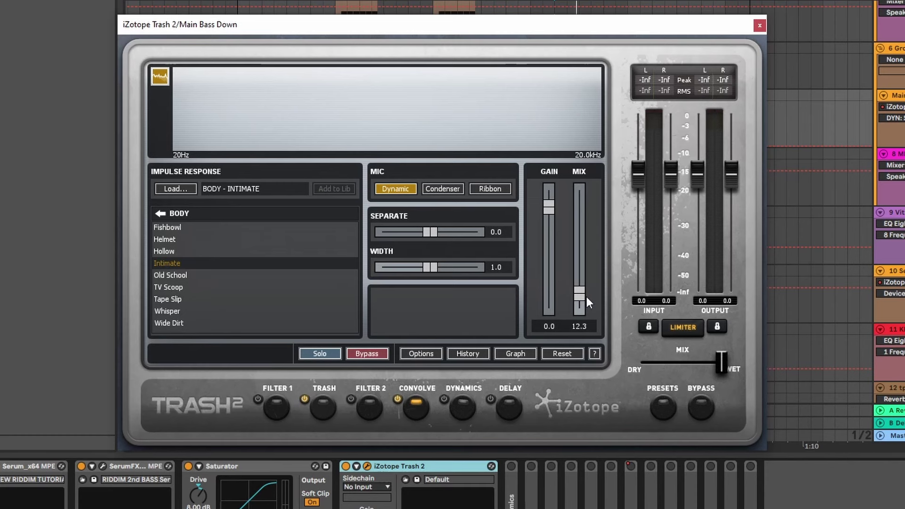
- Examine the Trash module's stage 1 distortion types and its Radio Contact algorithm in the Faulty category
click(318, 412)
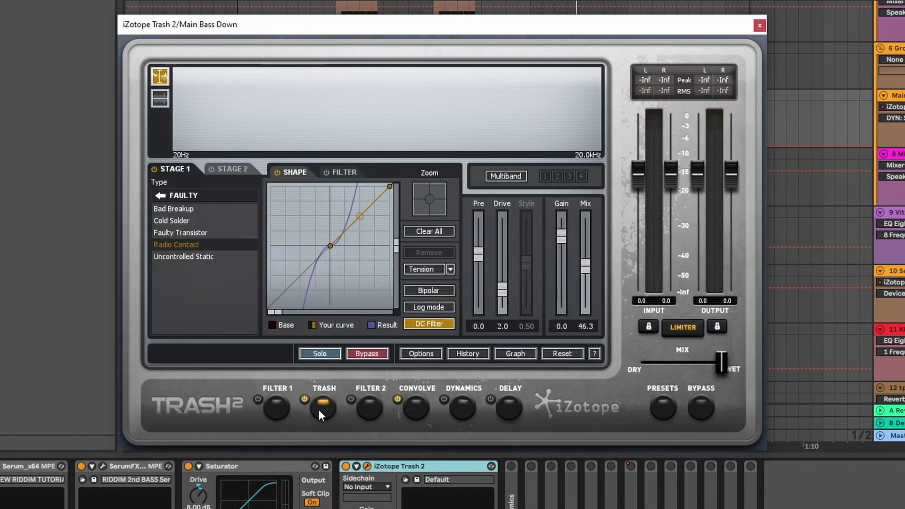
click(161, 194)
click(174, 246)
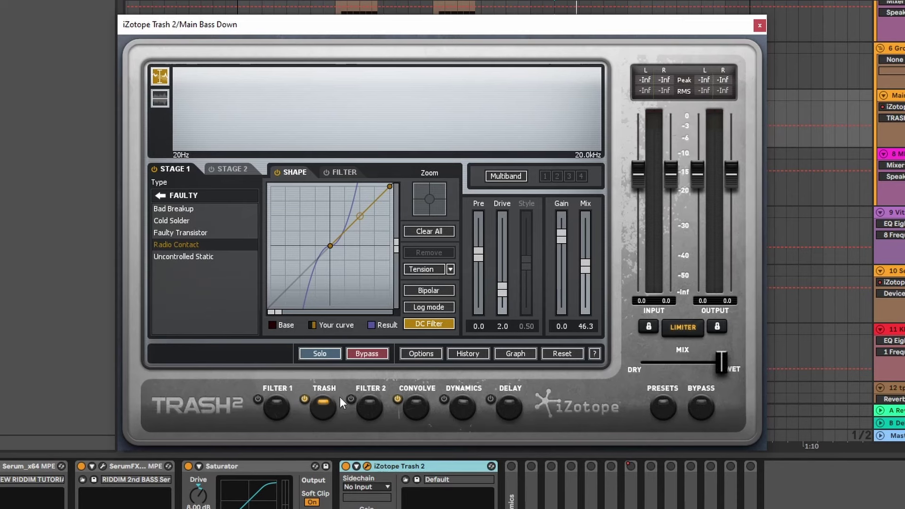
- Toggle the Trash and Convolve modules off and on to compare the playing bass, and close the Trash 2 window
click(304, 399)
click(397, 398)
click(397, 399)
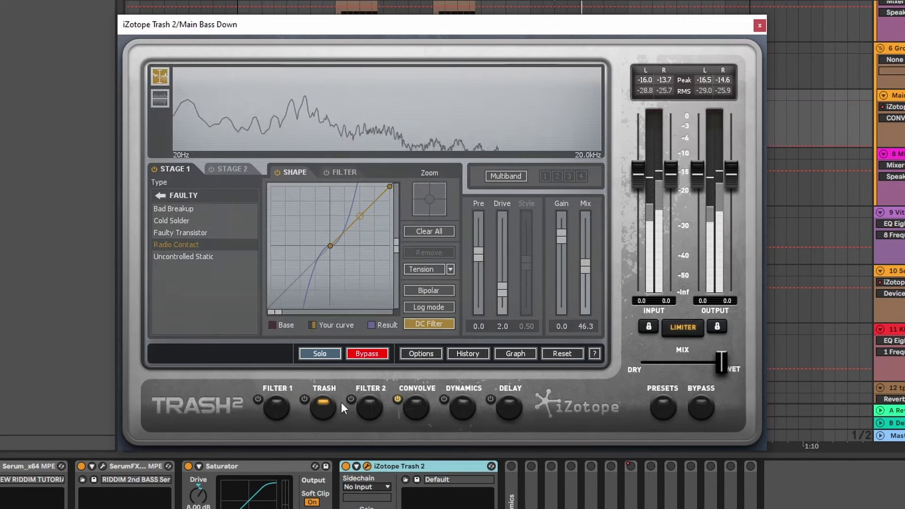
click(305, 399)
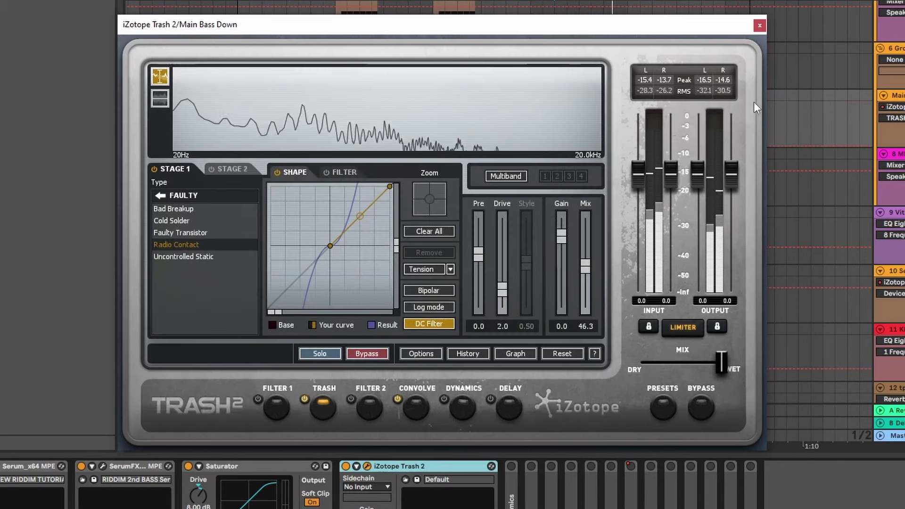
click(759, 26)
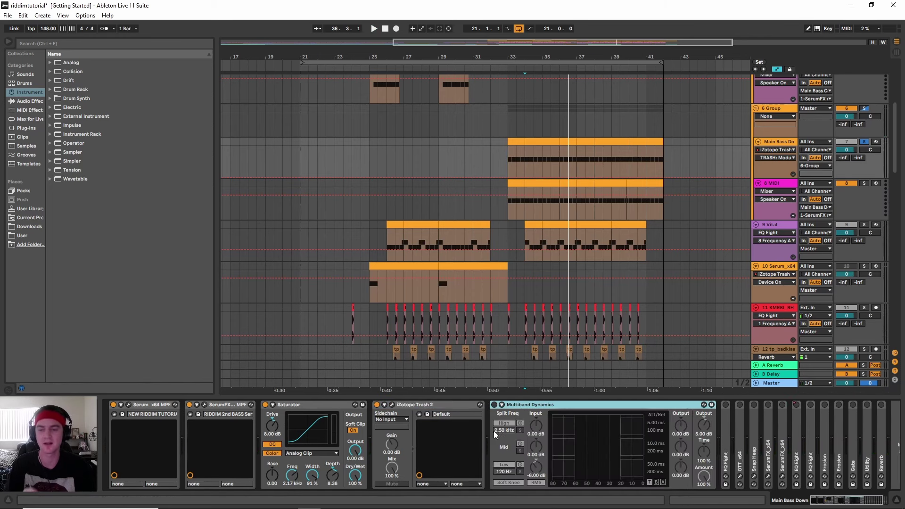
- Expand the Multiband Dynamics device on the bass track, switch it on, and play the result
double_click(494, 414)
click(493, 405)
key(space)
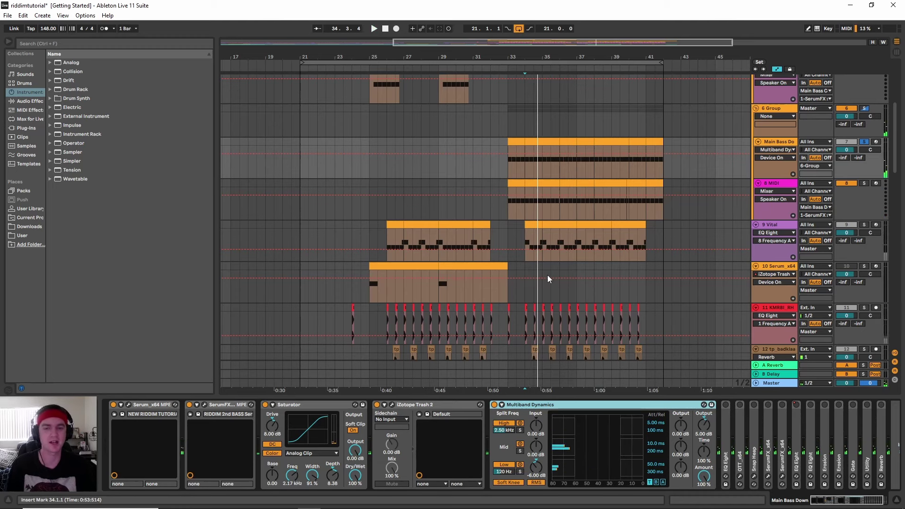
- Solo the 9 Vital track and play it on its own briefly
scroll(548, 275, down, 2)
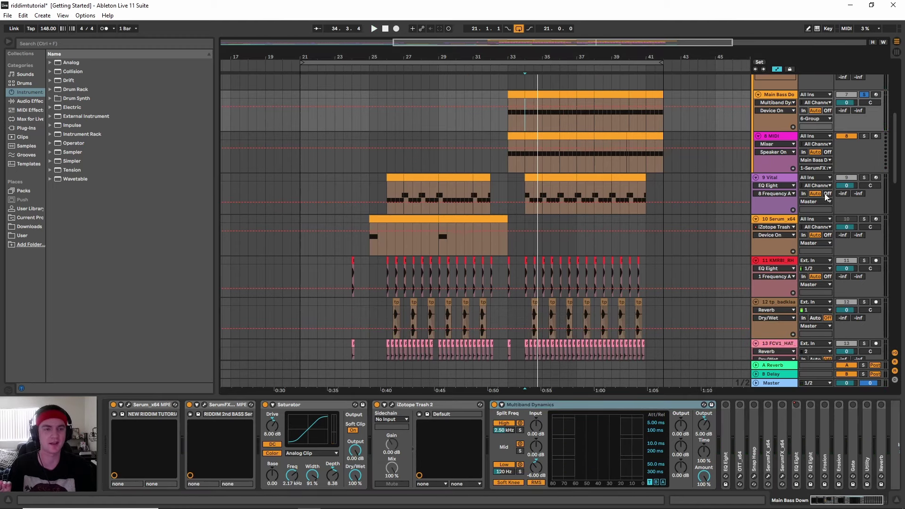
click(863, 178)
key(space)
key(space)
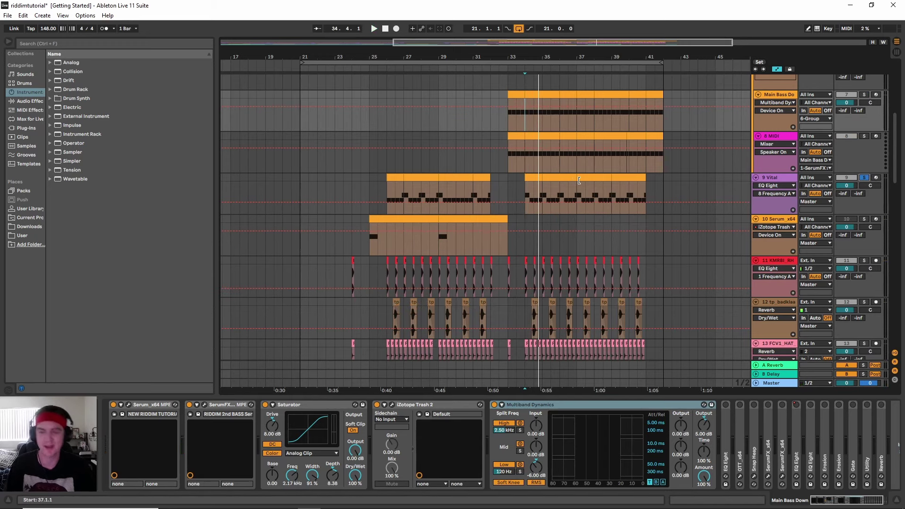
- Expand and switch on the EQ Eight following Multiband Dynamics, select its band 4, and play the bass through it
double_click(726, 448)
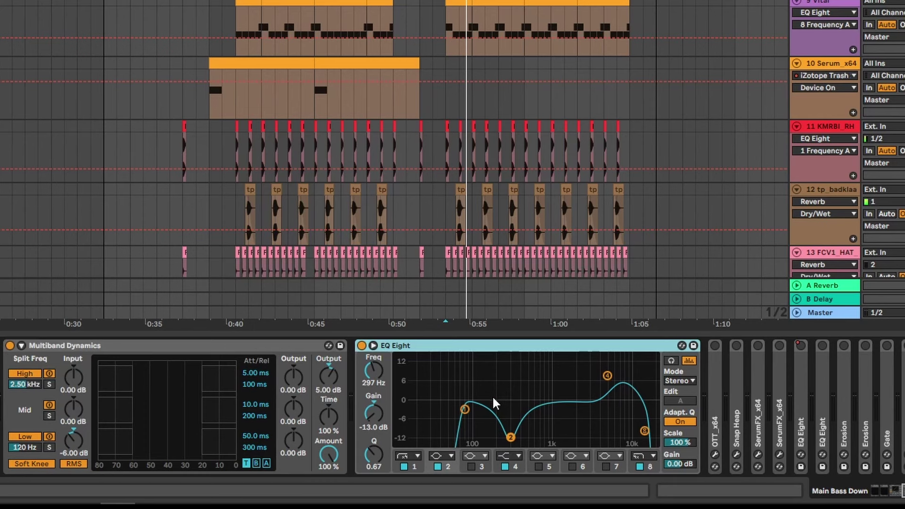
click(607, 376)
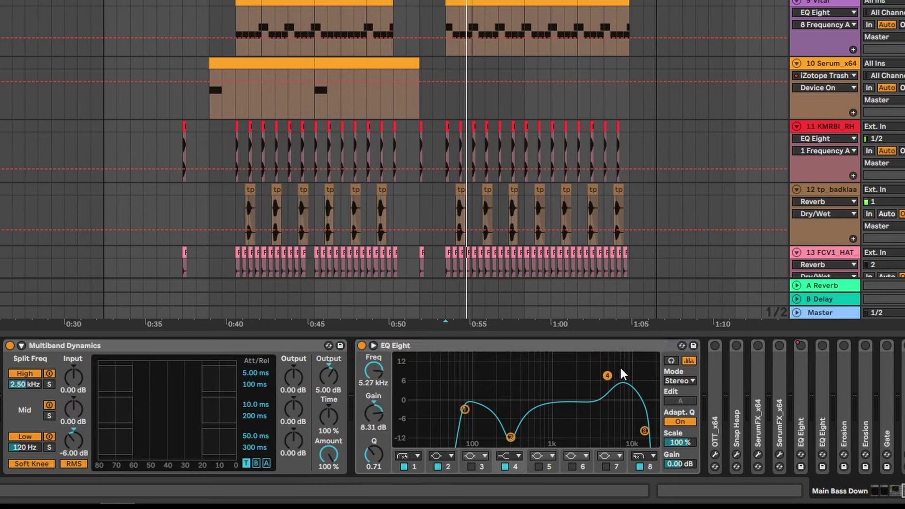
key(space)
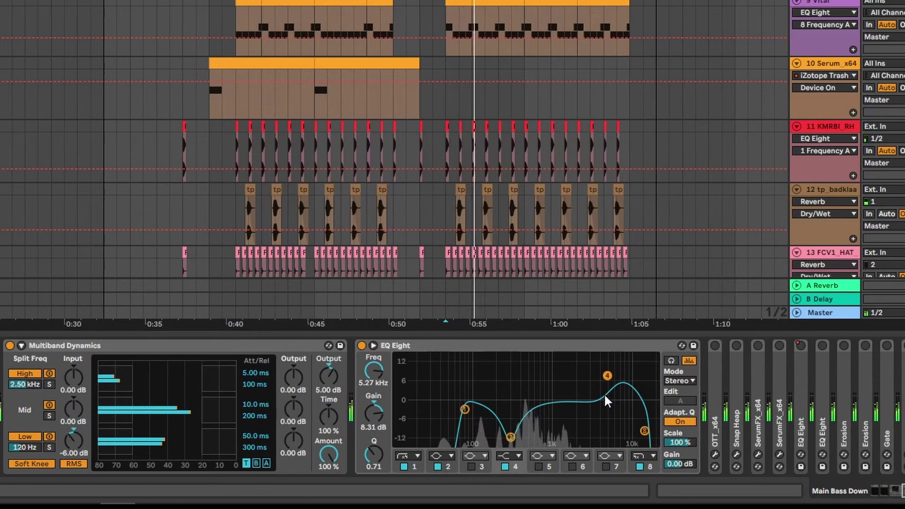
key(space)
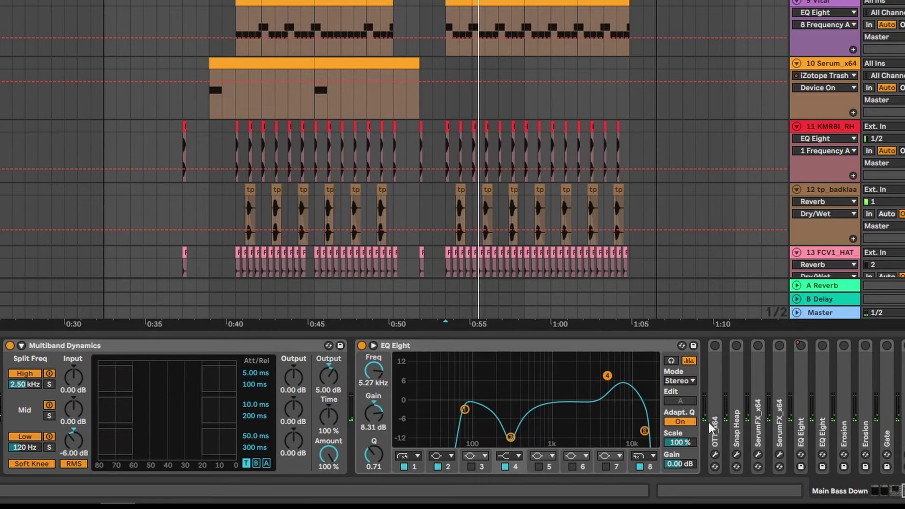
scroll(712, 427, left, 5)
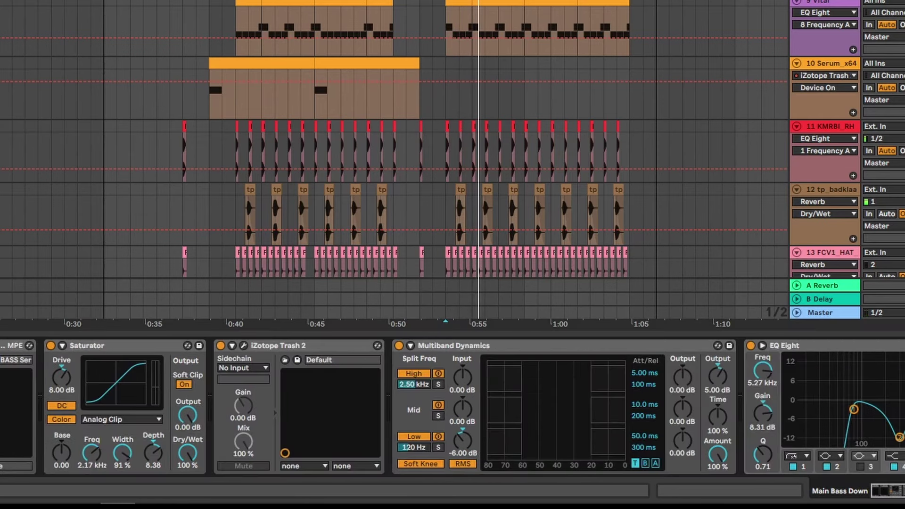
- Open the OTT device after EQ Eight, inspect its Depth control, play the bass through it, and close the OTT window
scroll(714, 396, right, 5)
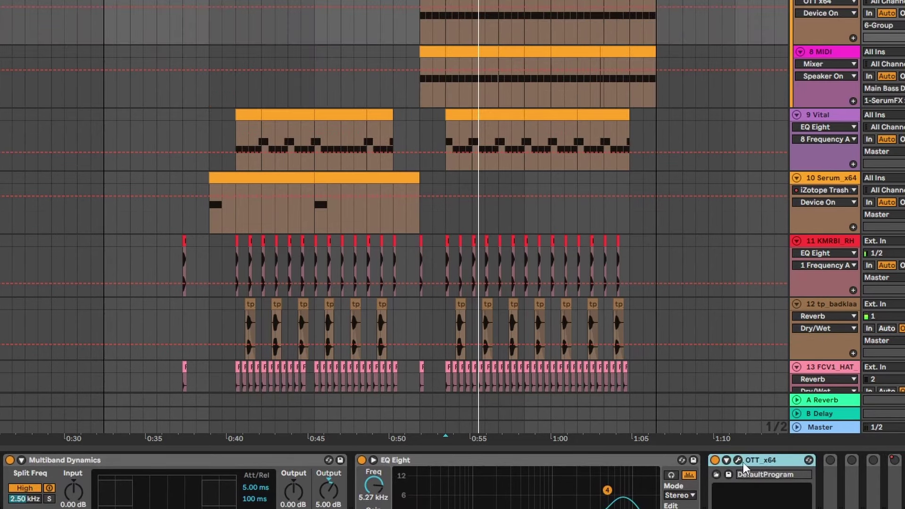
click(739, 460)
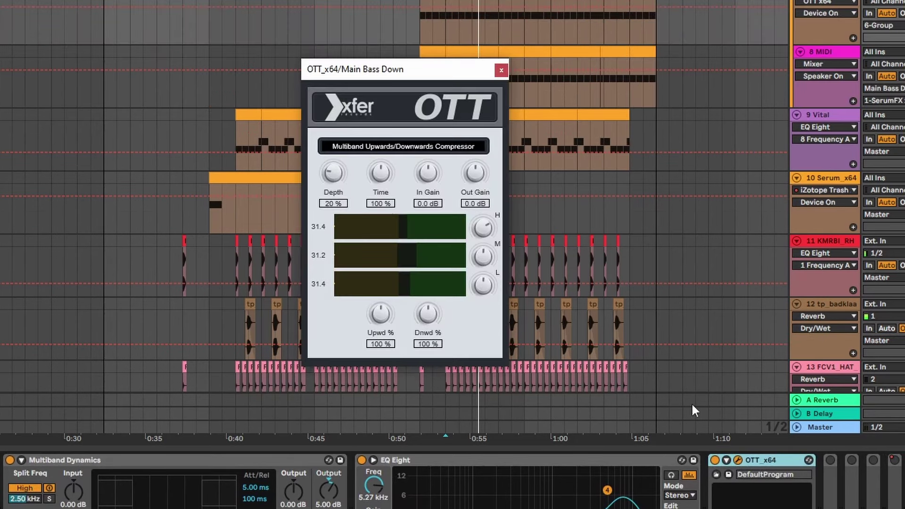
click(475, 227)
click(333, 174)
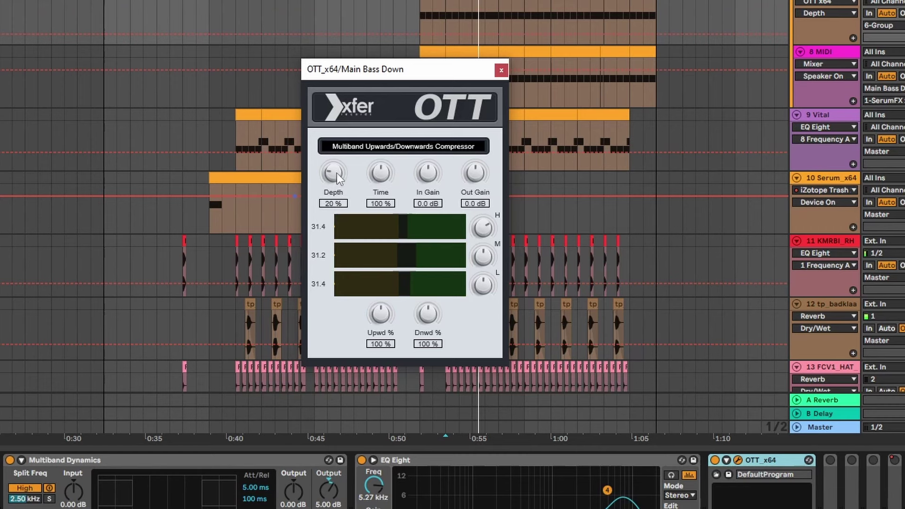
drag(337, 177, 355, 195)
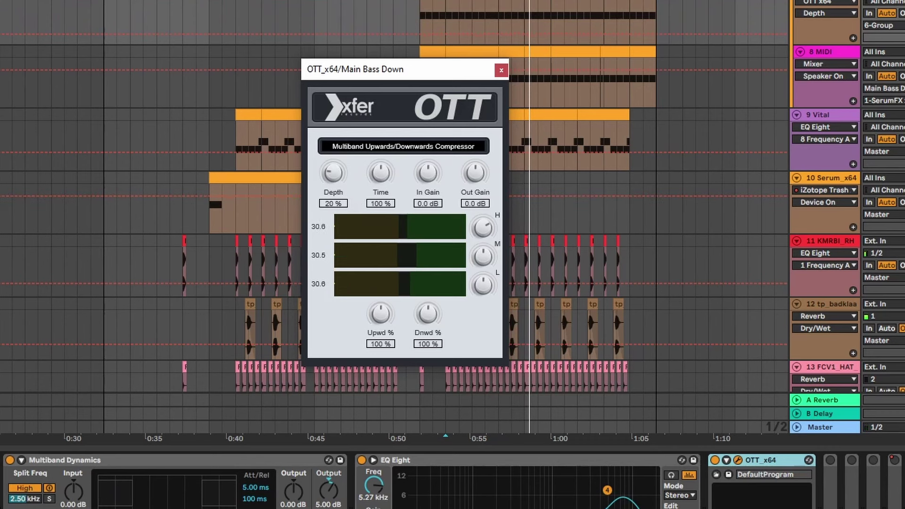
scroll(452, 481, right, 3)
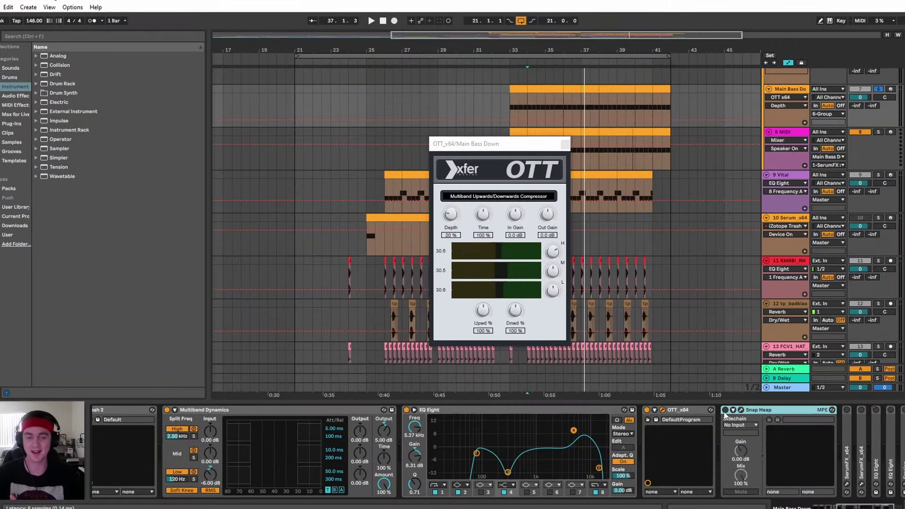
click(565, 145)
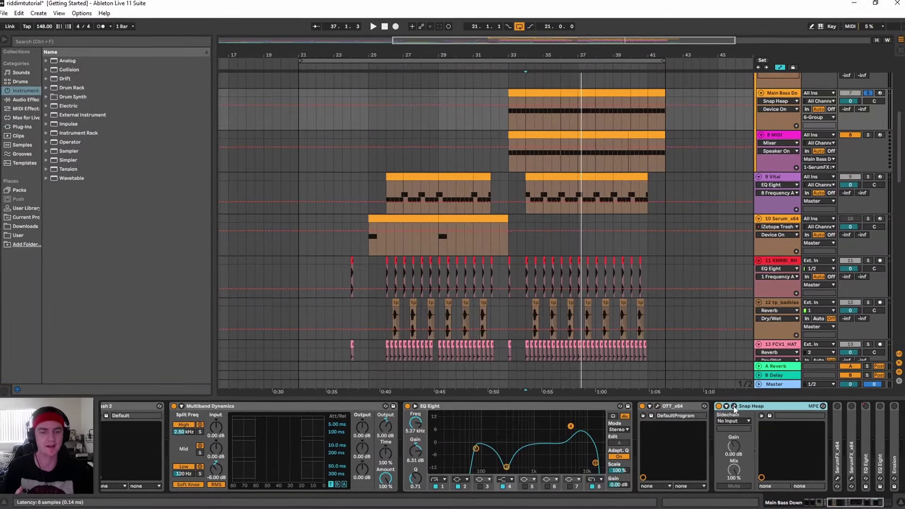
- Open Snap Heap, look through its Serial Bus 1 modules, and toggle the Formant Filter off and on around playback
click(734, 406)
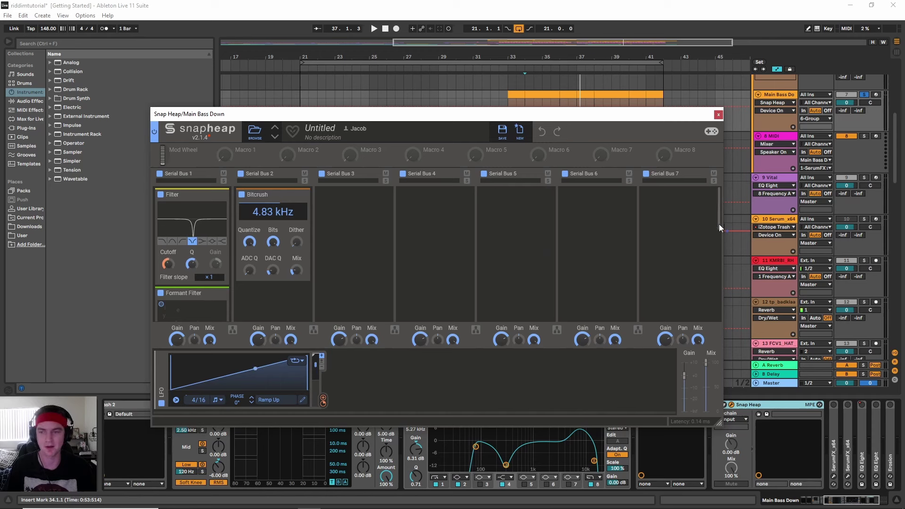
mouse_move(720, 224)
mouse_down()
mouse_move(724, 304)
mouse_move(723, 212)
mouse_up()
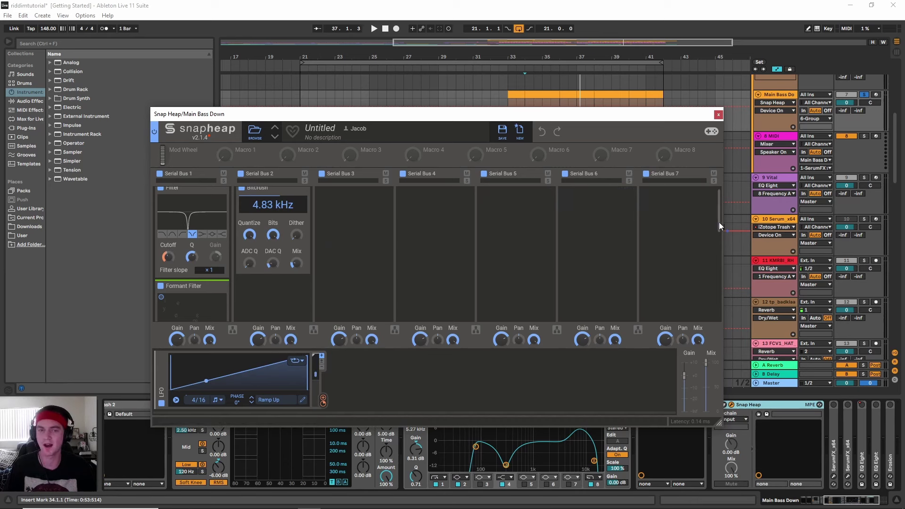
drag(719, 222, 721, 252)
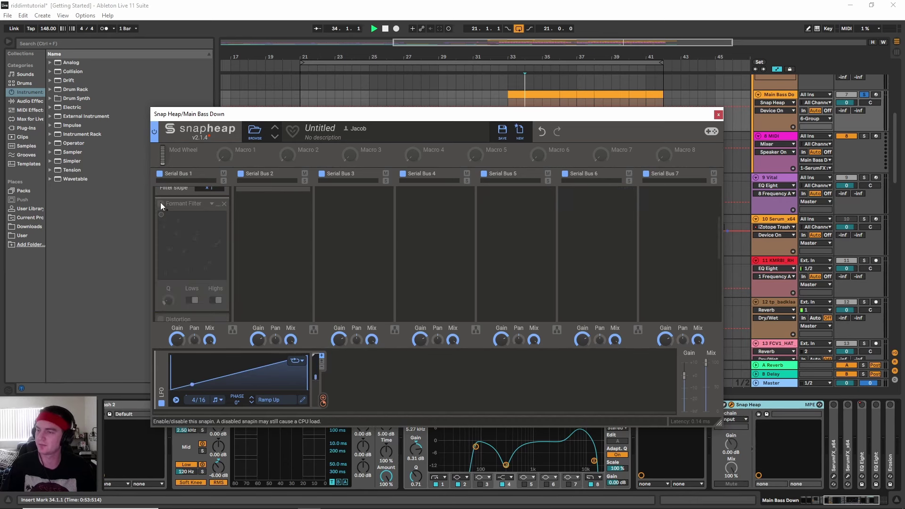
key(space)
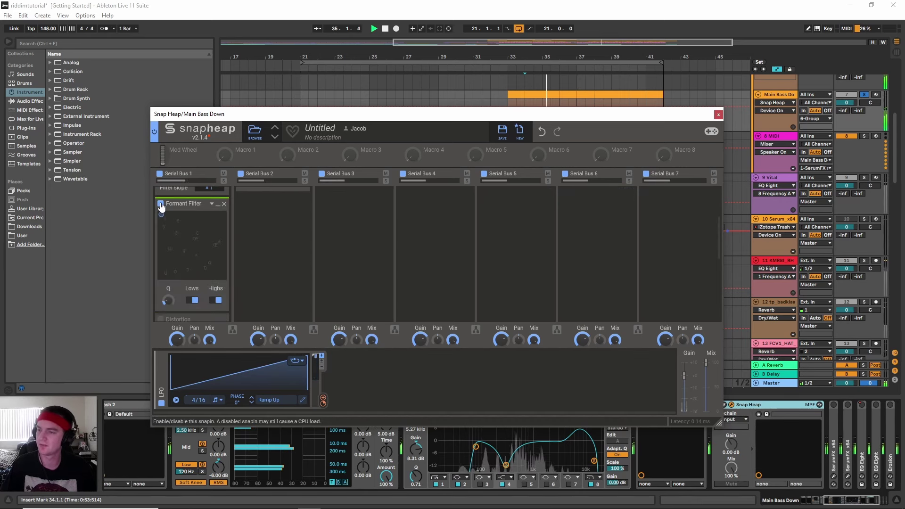
drag(716, 246, 717, 208)
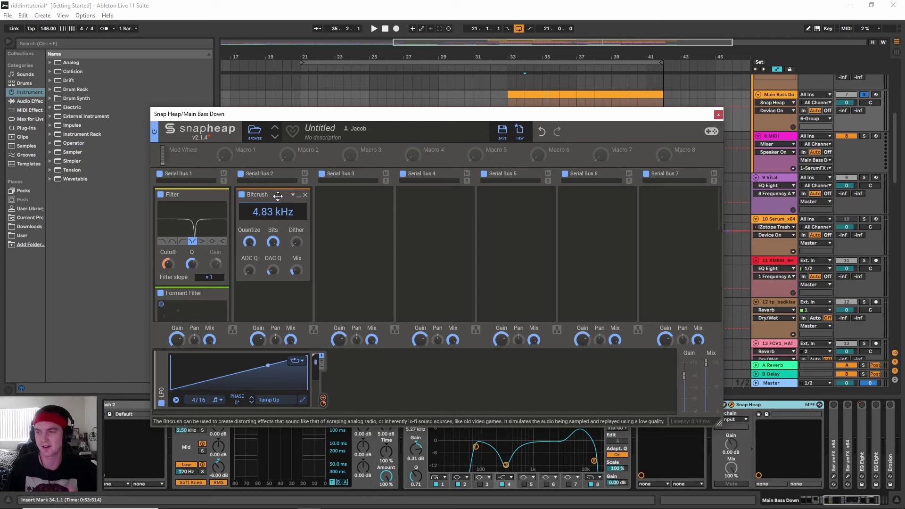
- Play the bass while examining the Bitcrush module's Mix in Serial Bus 2, and close Snap Heap
key(space)
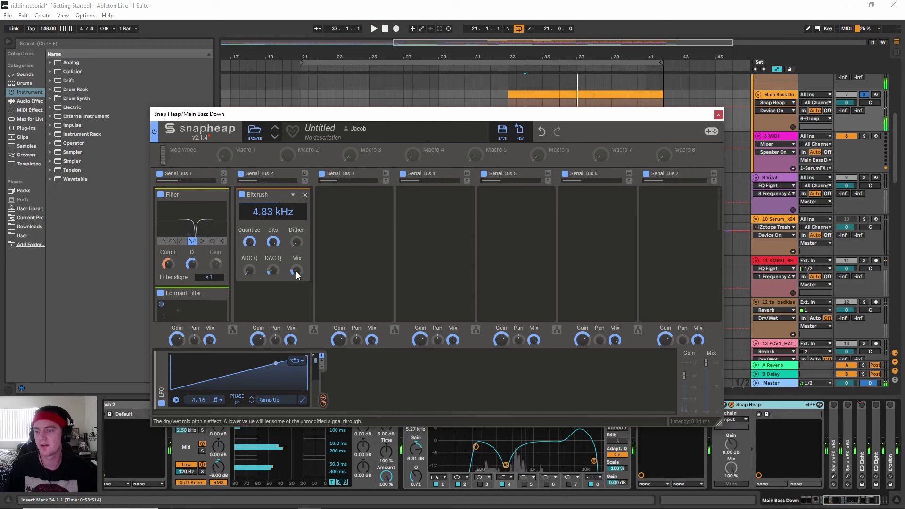
key(space)
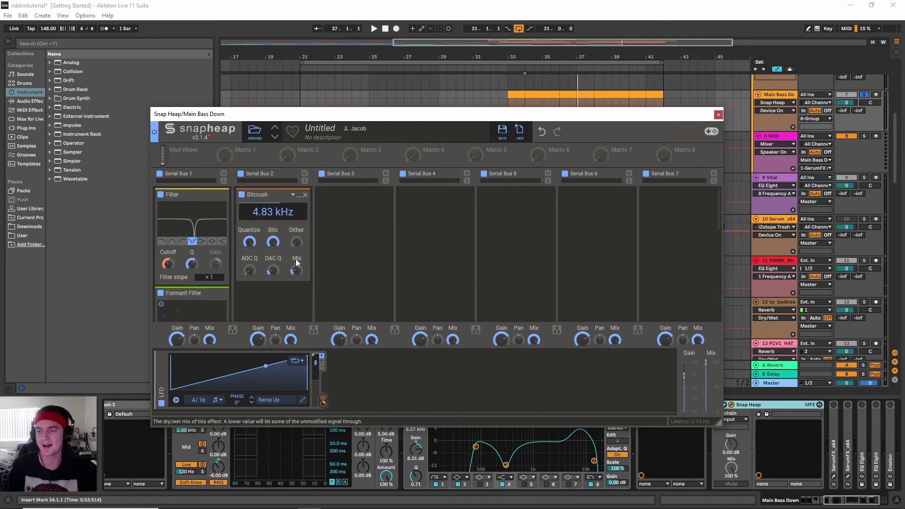
click(718, 115)
- Expand the two SerumFX devices following Snap Heap and switch both of them on
scroll(719, 452, right, 3)
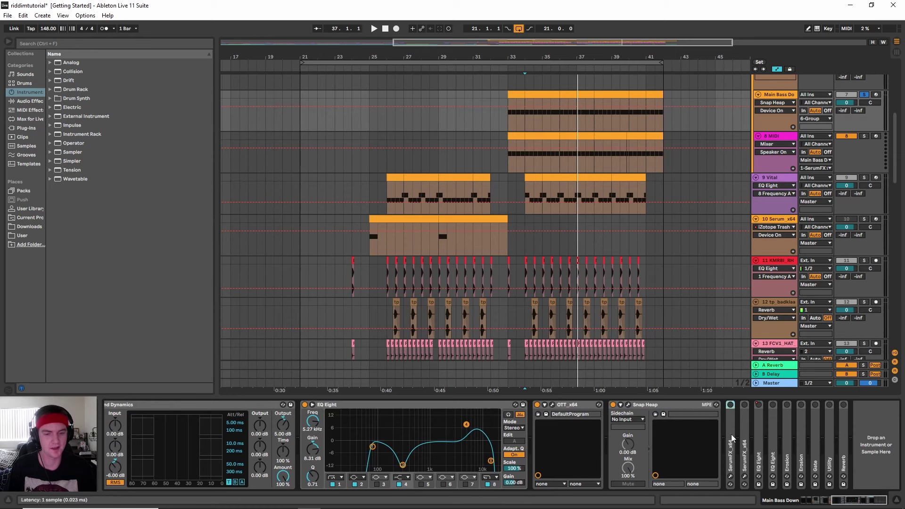
double_click(731, 434)
double_click(850, 463)
scroll(483, 423, right, 5)
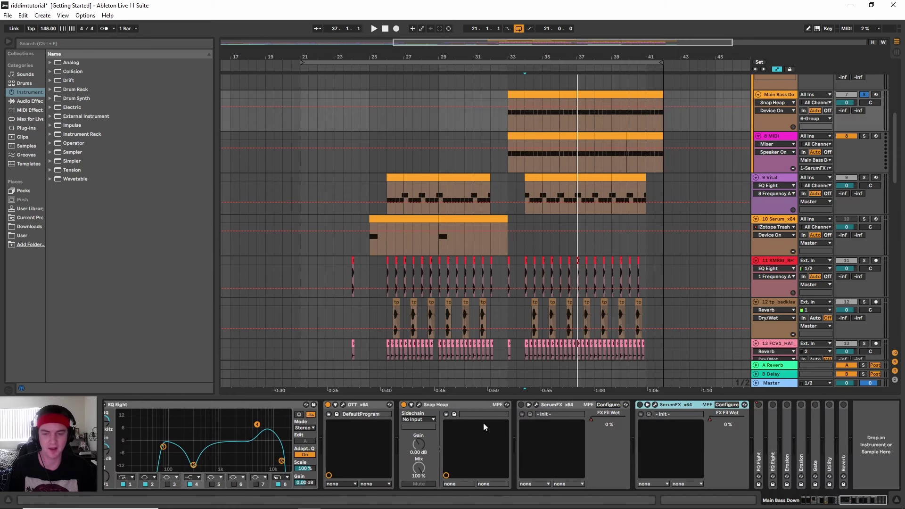
click(525, 405)
click(640, 405)
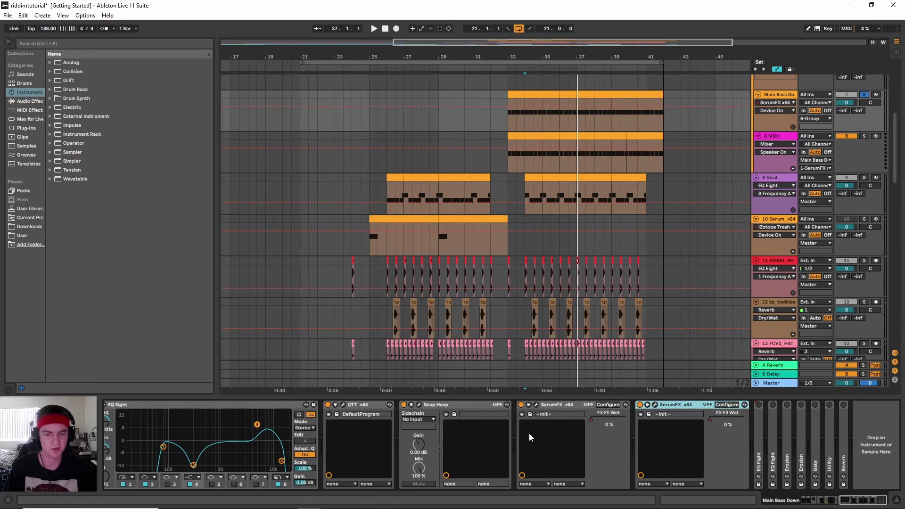
- Remove the Compressor from the first SerumFX effects rack, keeping only the Flg L6- filter, and close its window
click(537, 405)
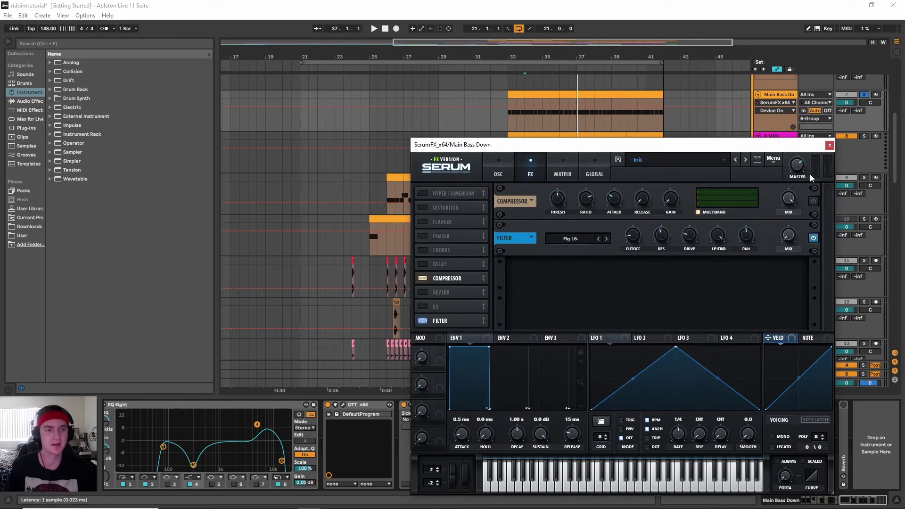
click(421, 279)
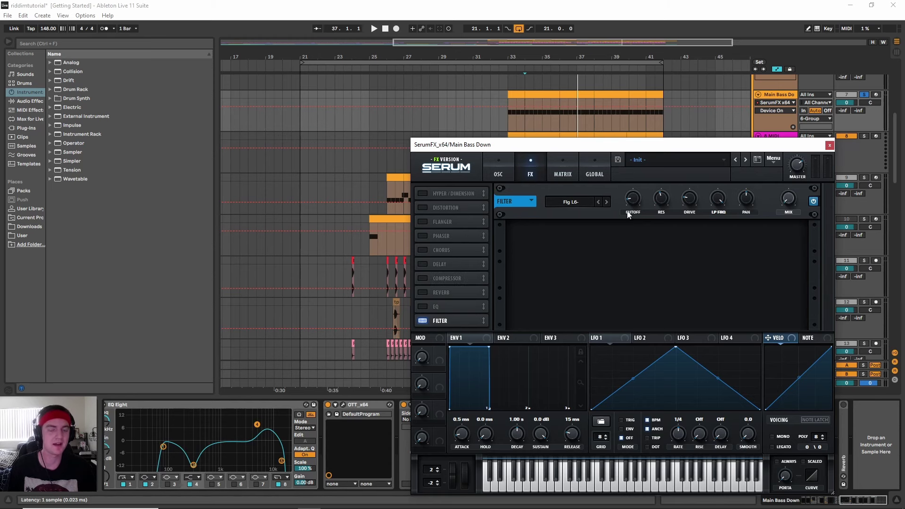
click(832, 142)
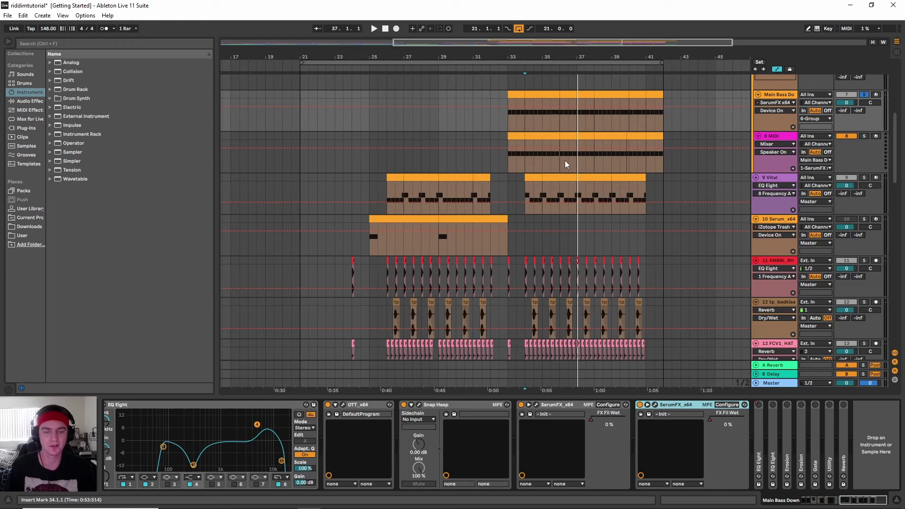
- Play the bass through both SerumFX devices, examine the second one's compressor and filter settings, and close its window
key(space)
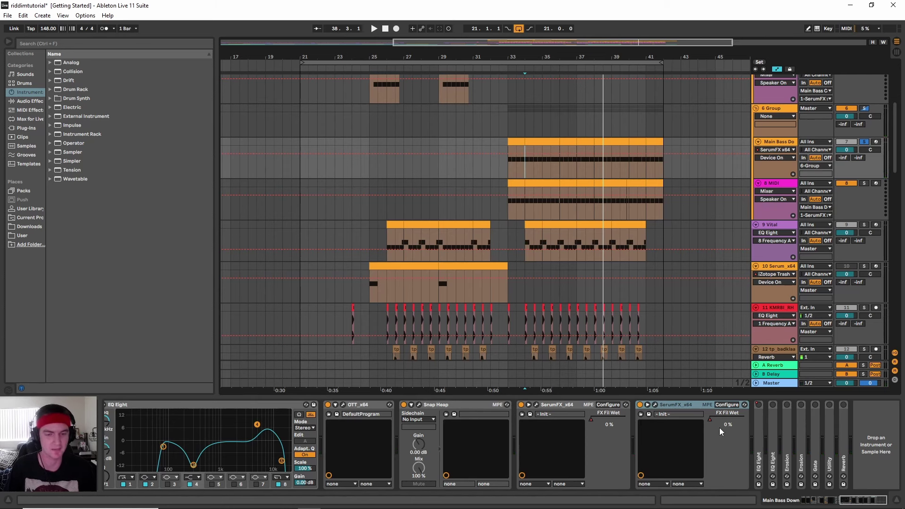
click(654, 404)
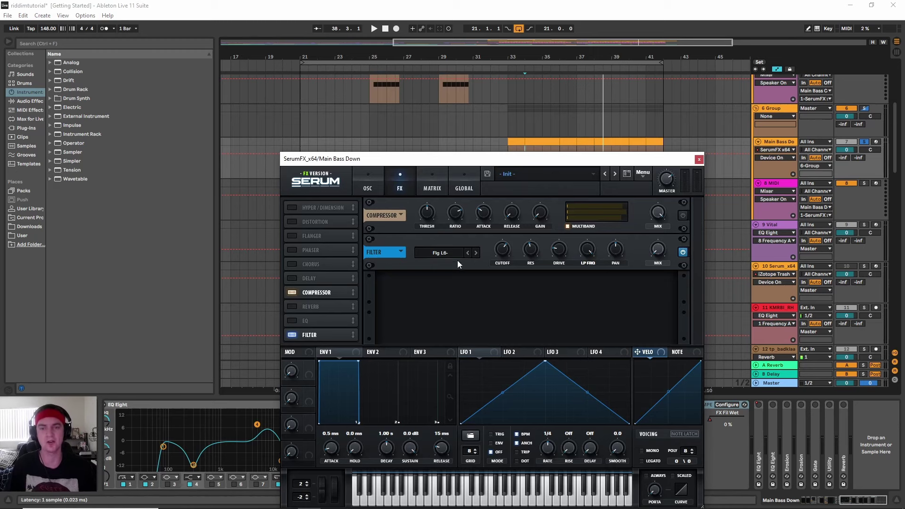
click(699, 159)
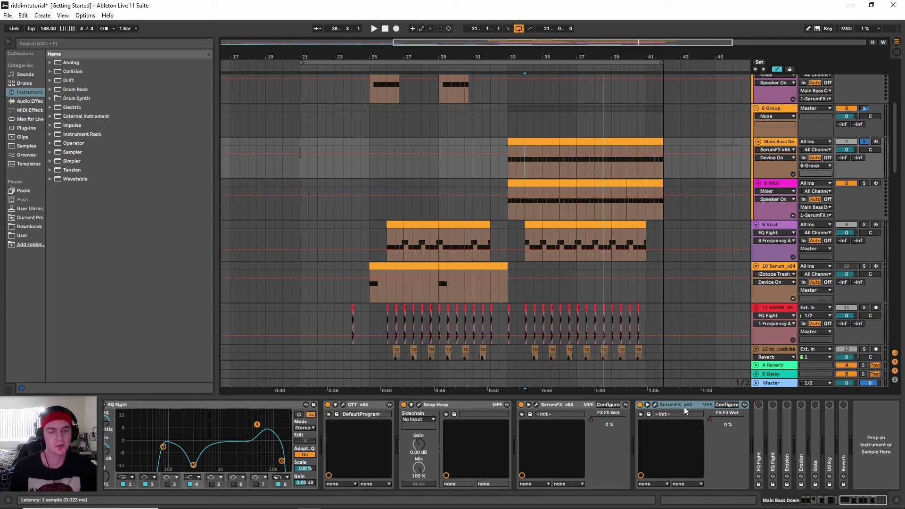
- Expand and switch on the EQ Eight after the SerumFX devices, re-enable its overridden automation, and play from bar 33
key(ctrl+z)
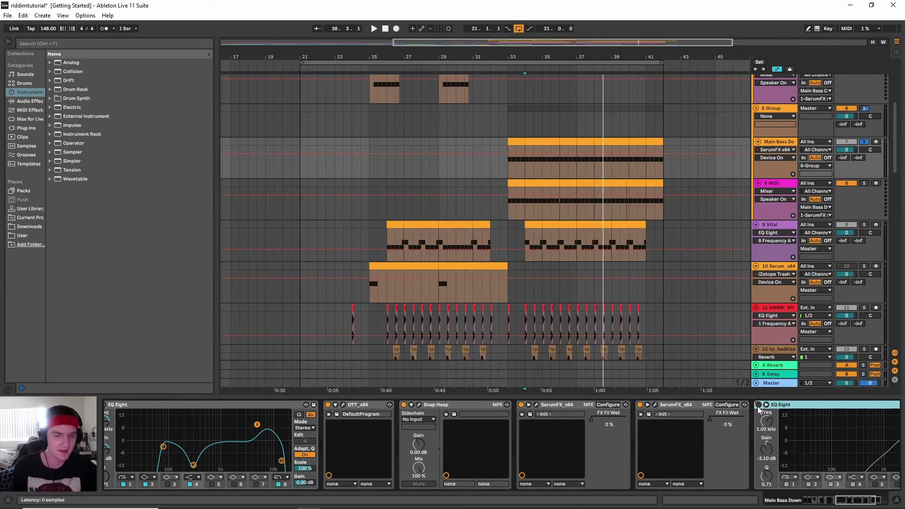
click(853, 501)
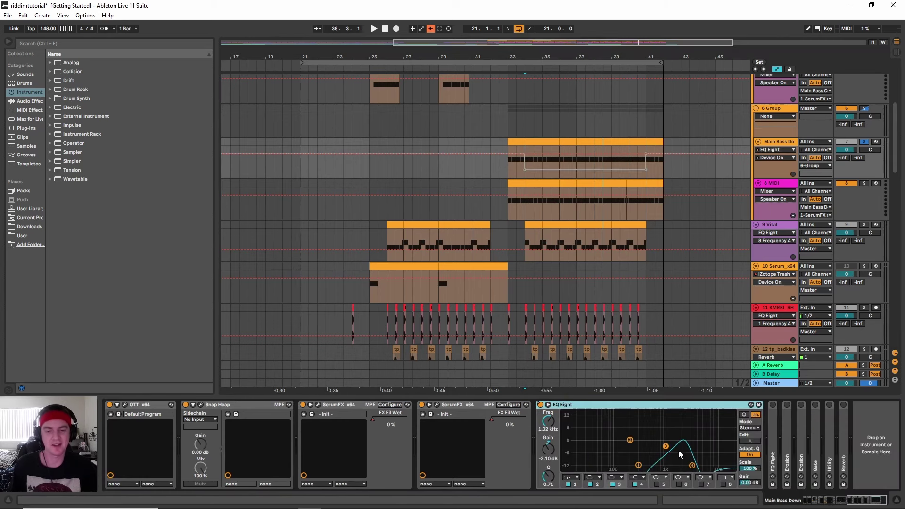
click(508, 167)
click(430, 28)
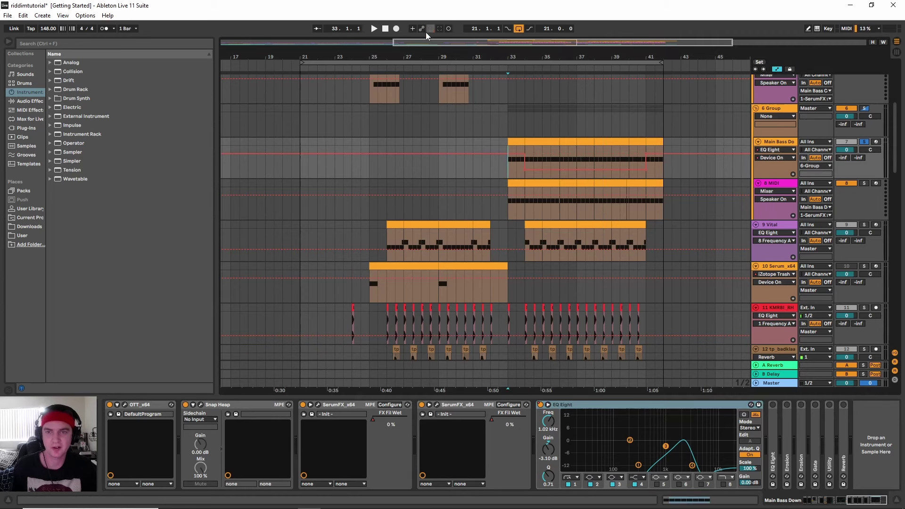
key(space)
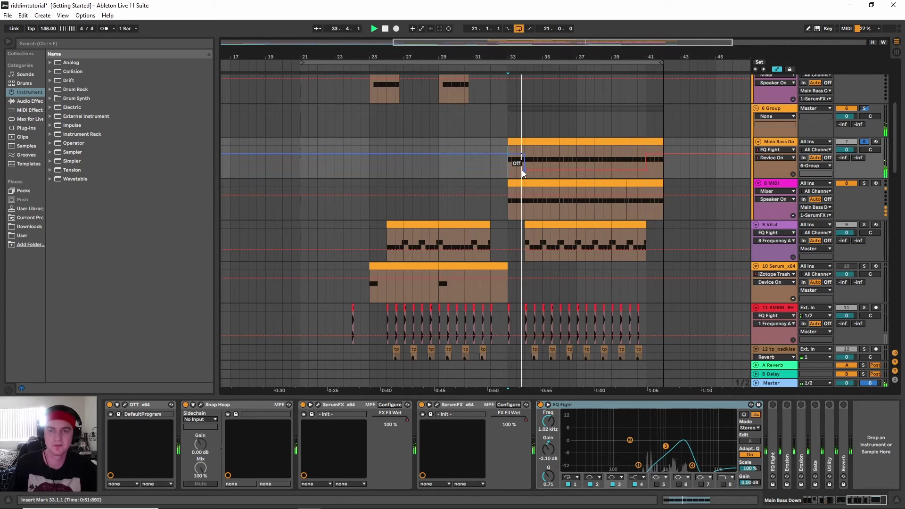
key(space)
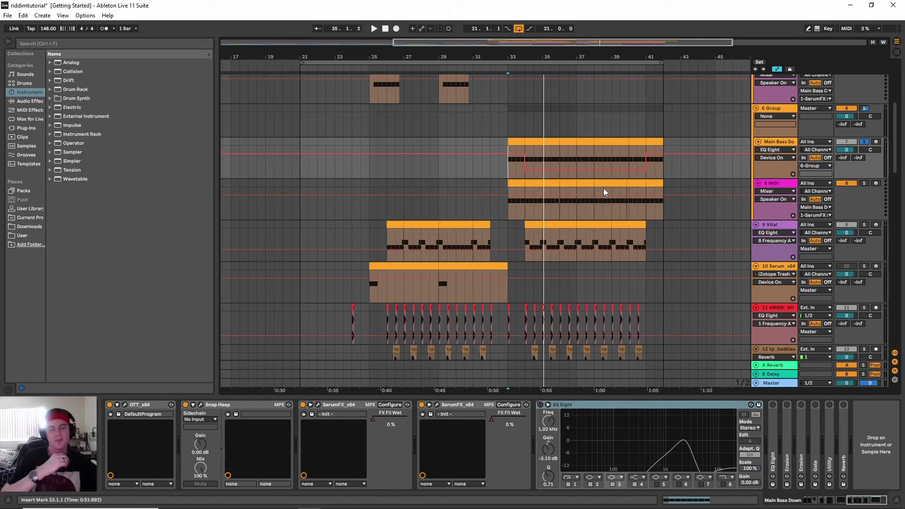
- Expand and switch on the second EQ Eight after the SerumFX devices, and play the bass through it
click(772, 430)
key(ctrl+v)
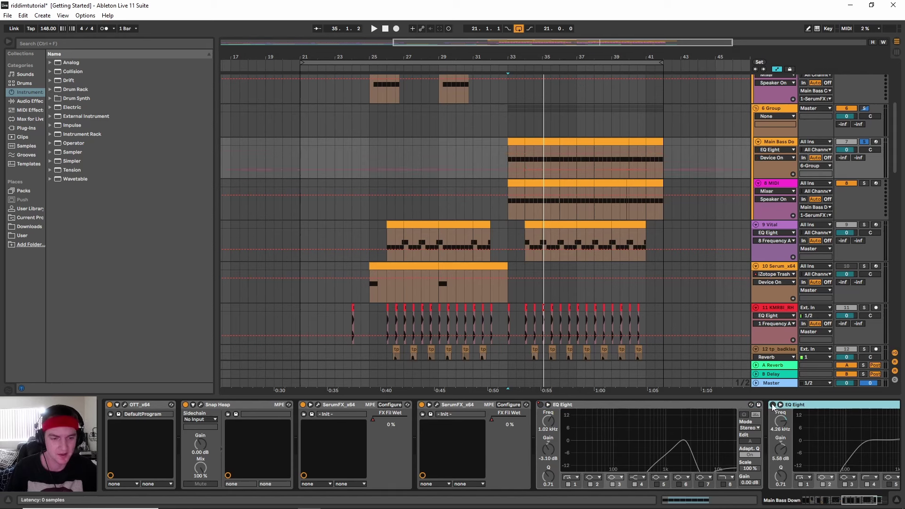
click(838, 499)
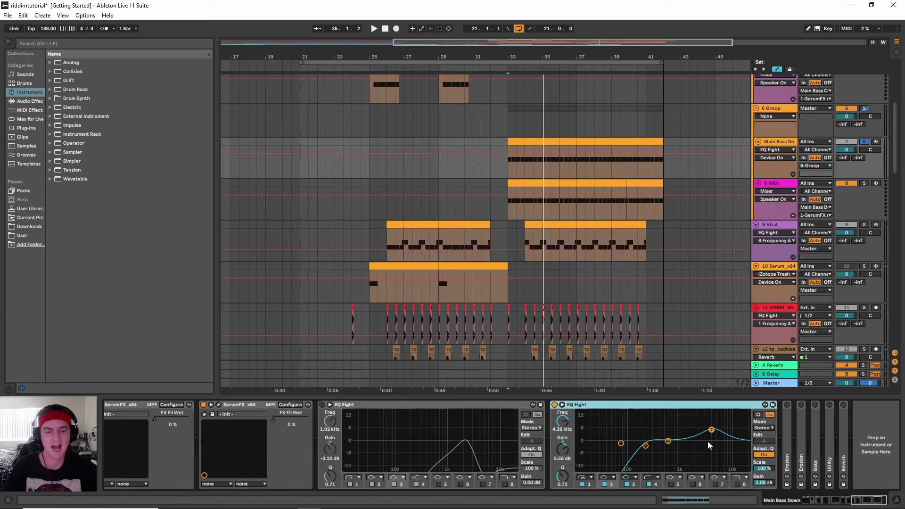
key(space)
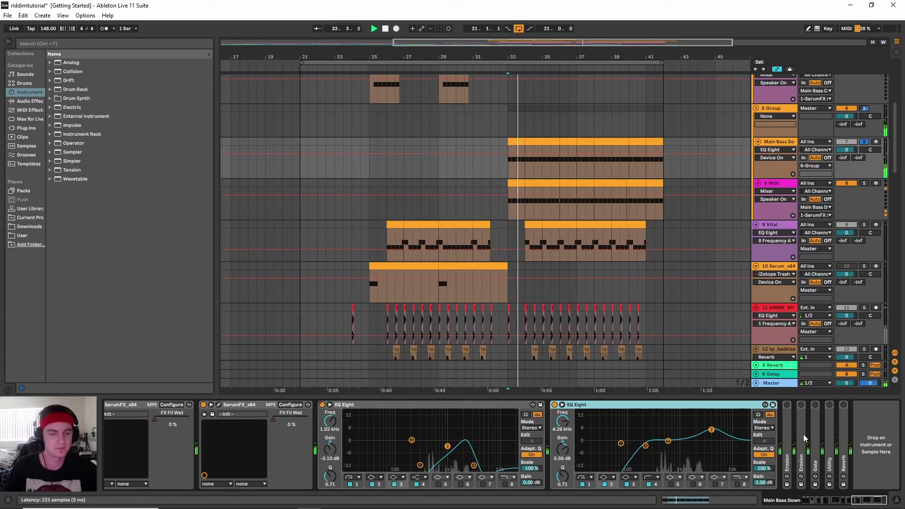
- Expand and switch on both Erosion devices following the EQ Eights, and play the bass through them
double_click(787, 453)
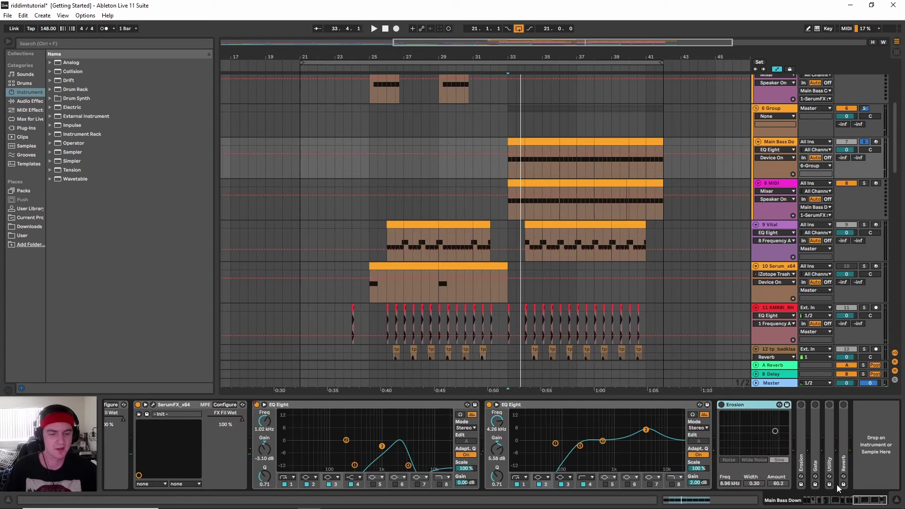
double_click(801, 443)
click(722, 405)
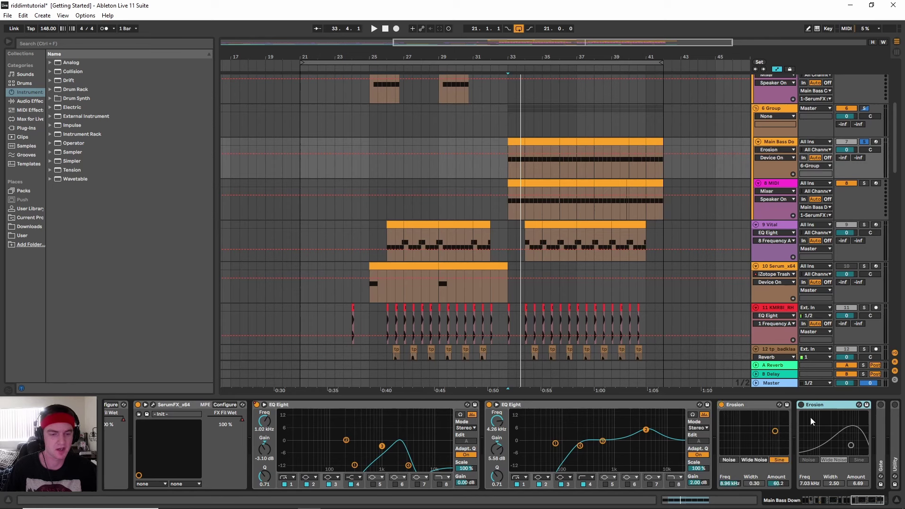
click(801, 404)
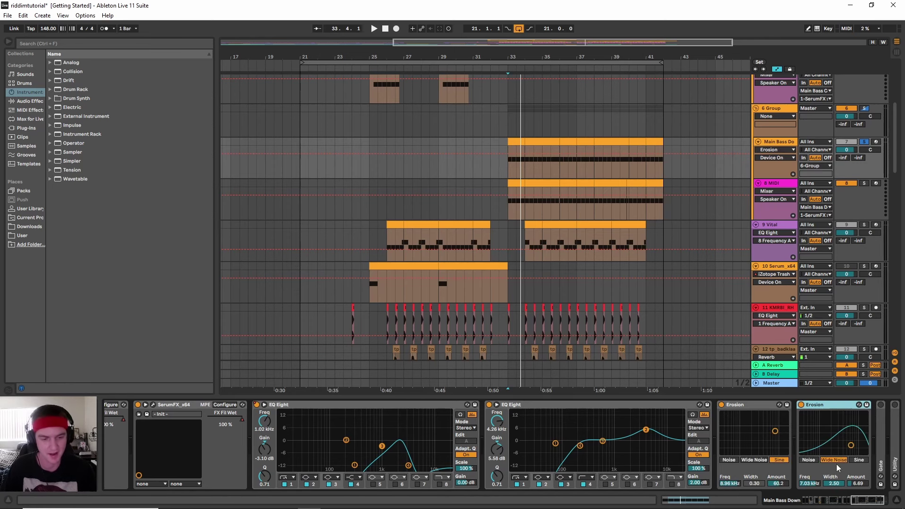
click(872, 501)
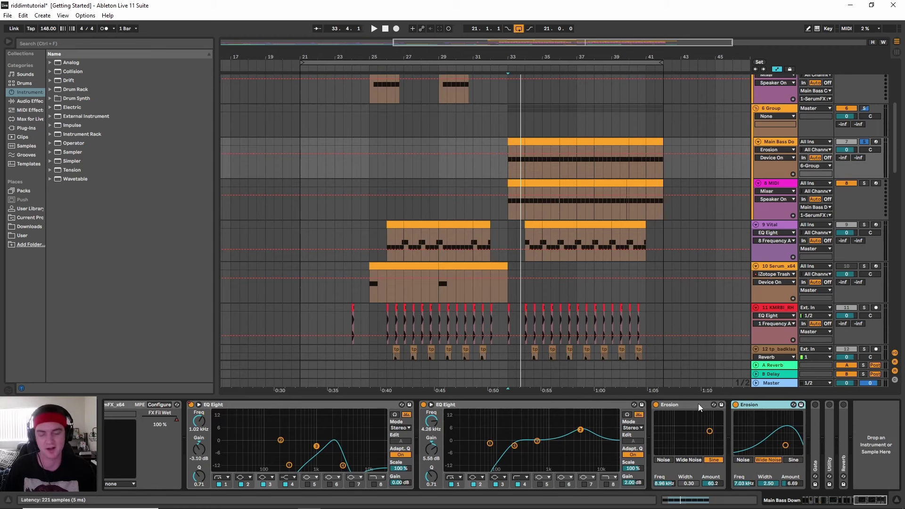
key(space)
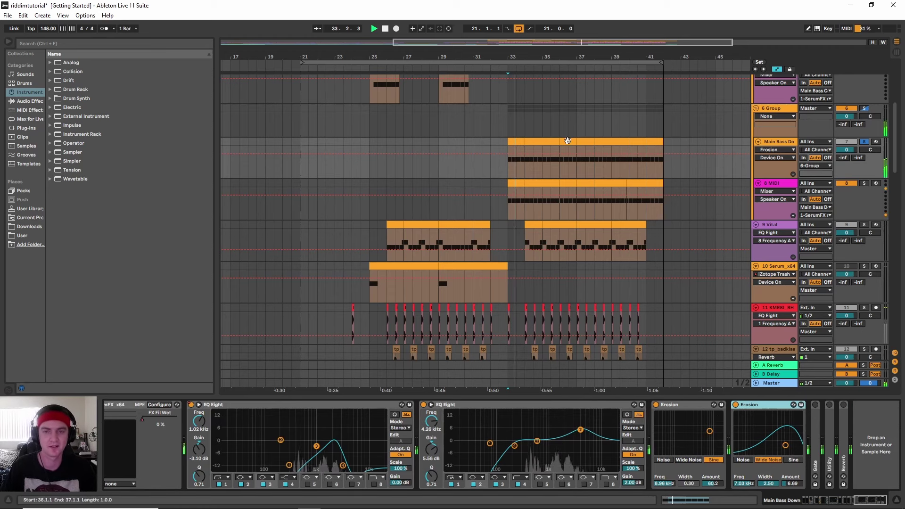
- Play the bass from bar 35 through both Erosion devices, stop playback, and select the first Erosion
click(542, 130)
key(Down)
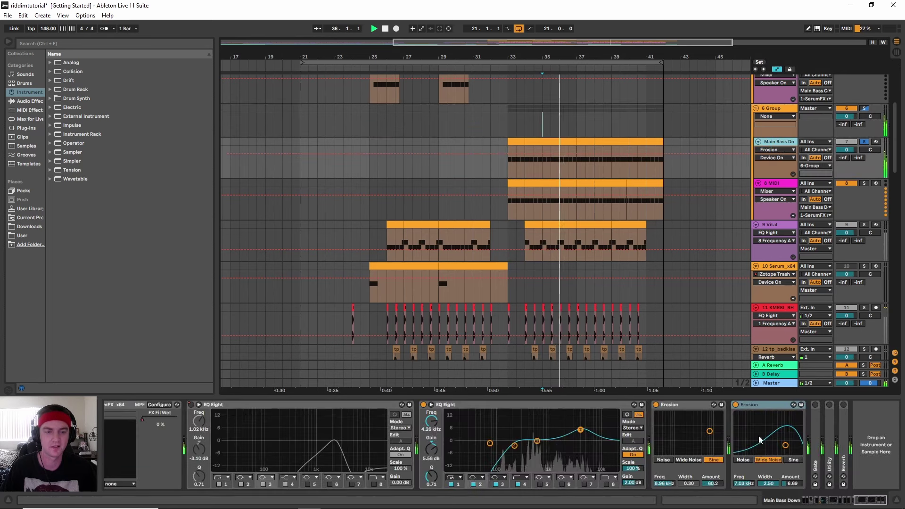
key(space)
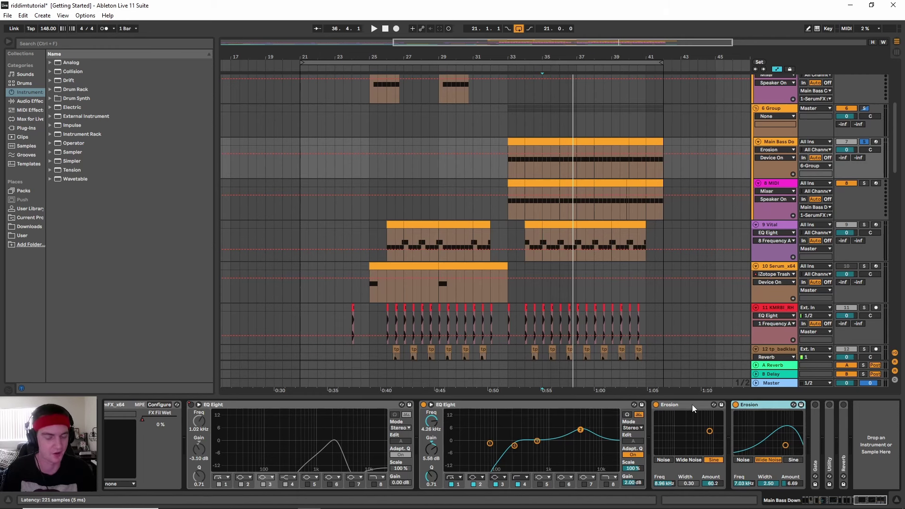
click(695, 405)
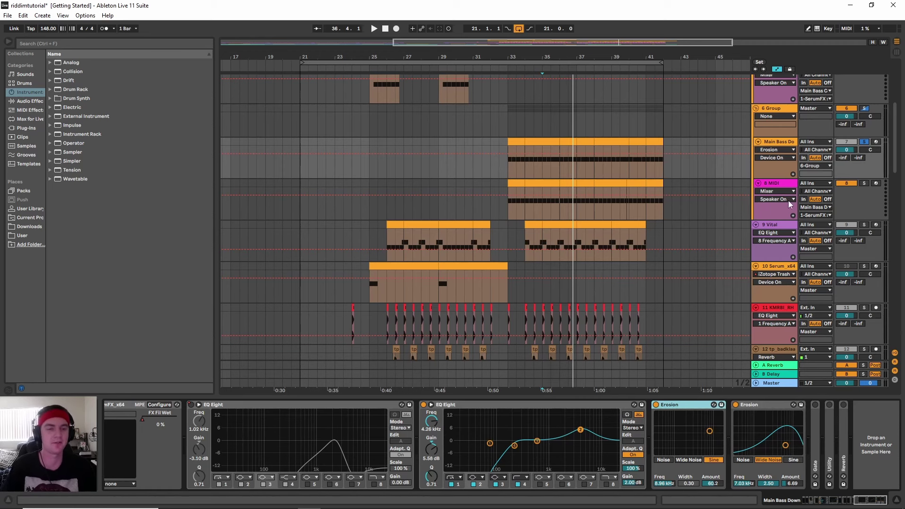
- Expand and switch on the Gate and the Utility that follow the Erosion devices, and select the Utility's Gain
key(ctrl+v)
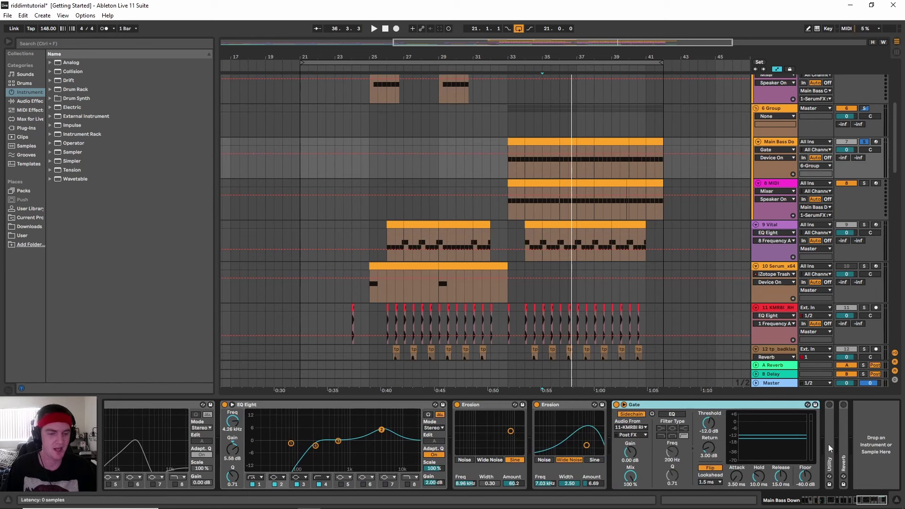
double_click(830, 448)
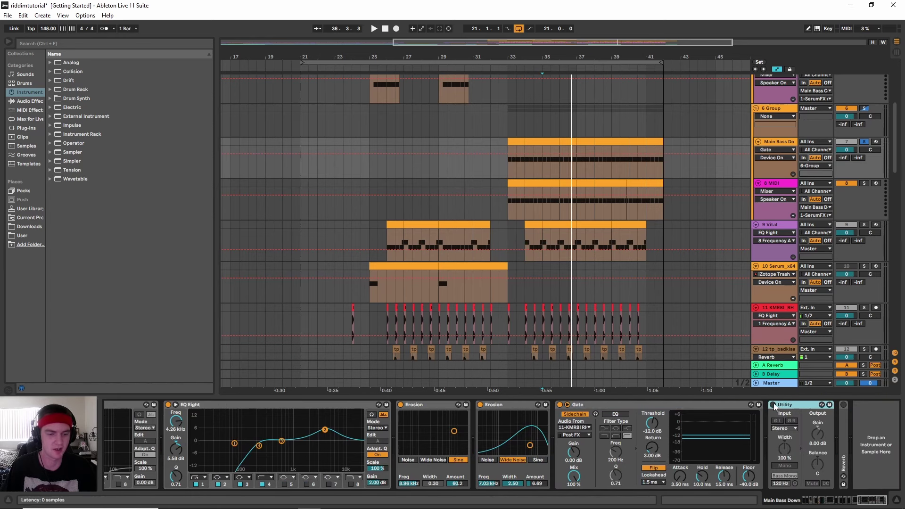
click(774, 404)
click(819, 434)
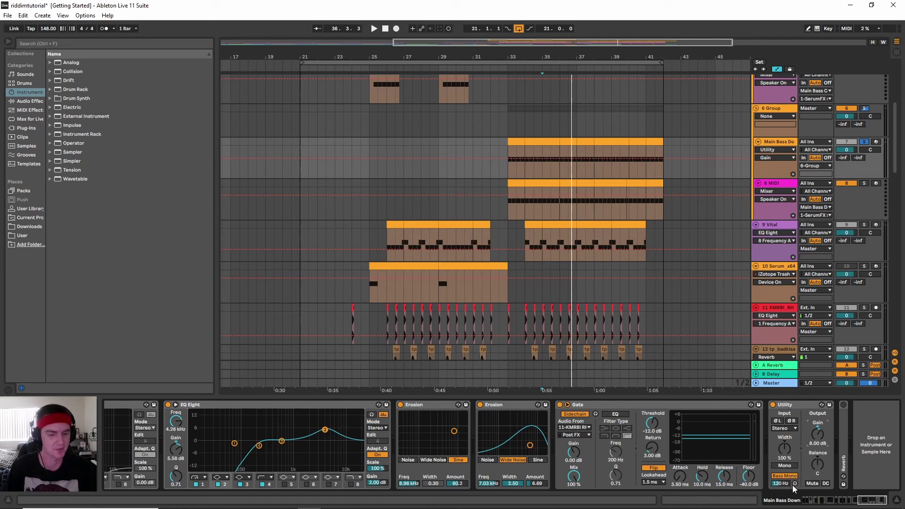
- Expand and switch on the Reverb at the end of the chain, and display its Dry/Wet automation on the track
double_click(847, 458)
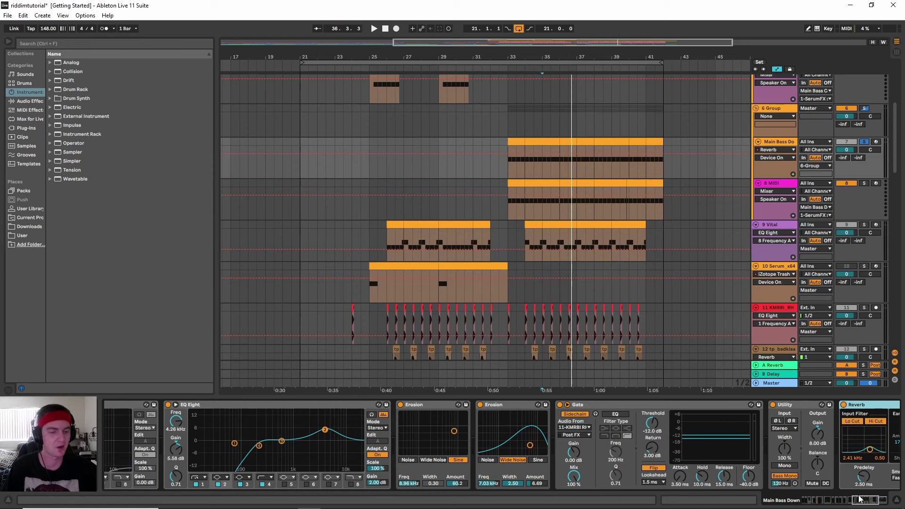
click(859, 500)
click(835, 478)
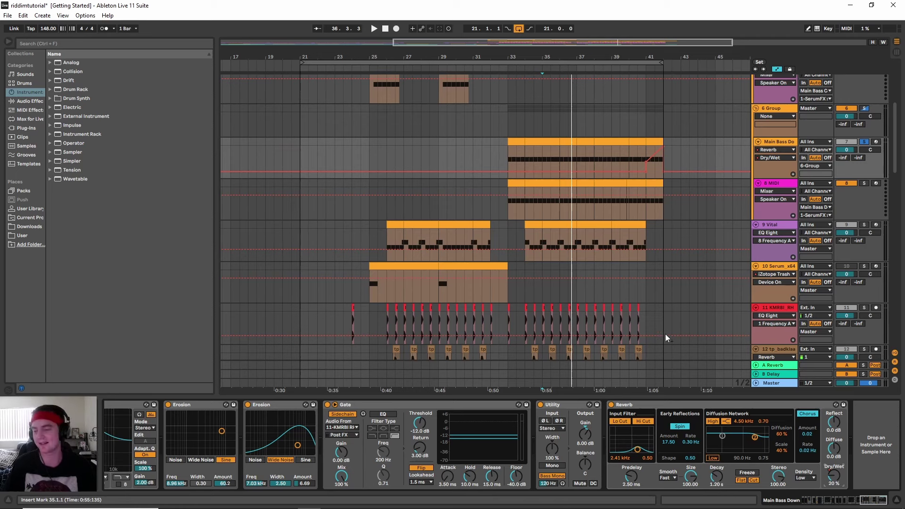
- Open the Serum instrument at the start of the chain, examine its oscillators and complete effects rack, and close its window
key(ctrl+alt+p)
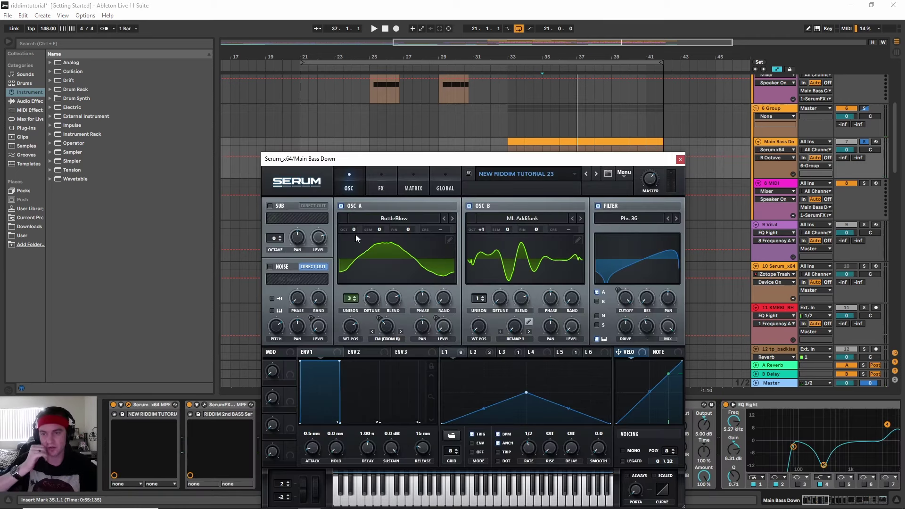
click(387, 183)
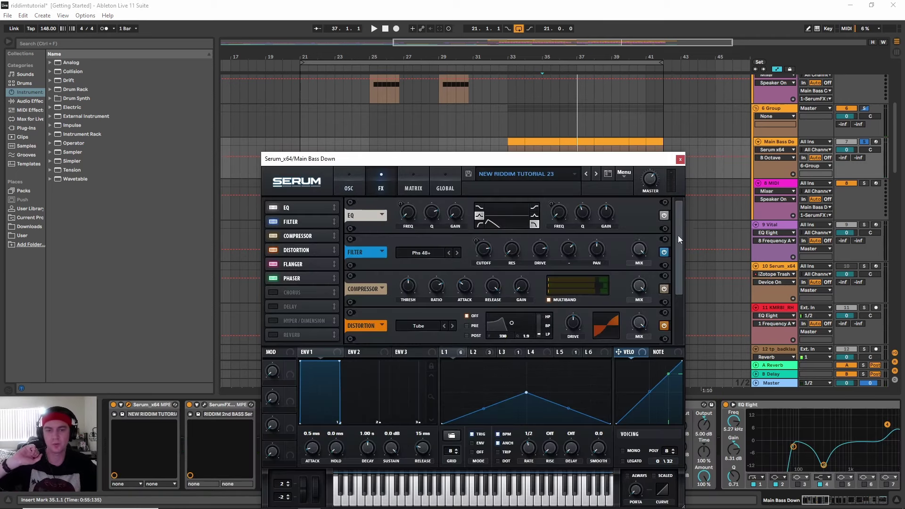
drag(678, 238, 579, 317)
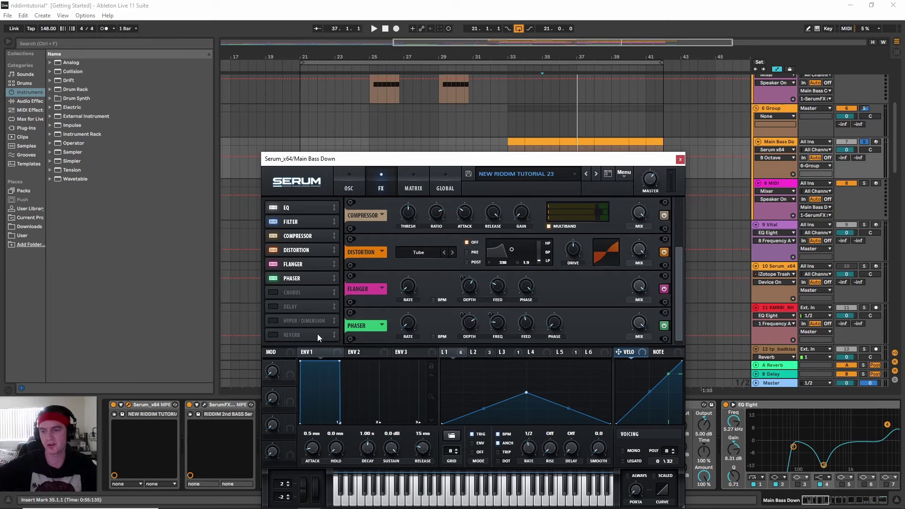
click(680, 160)
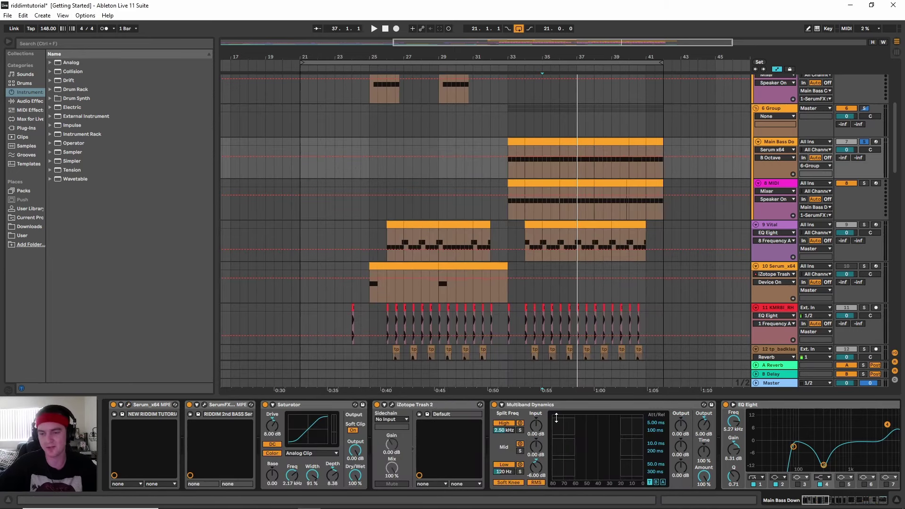
- Solo 1 Group at the head of the arrangement and play its basses from bar 26.3
drag(827, 502, 876, 501)
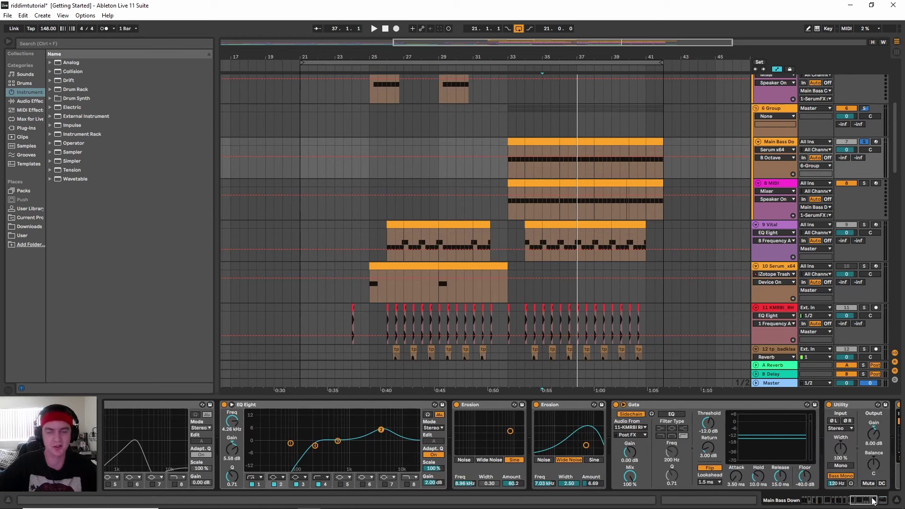
scroll(451, 315, up, 3)
scroll(406, 285, up, 5)
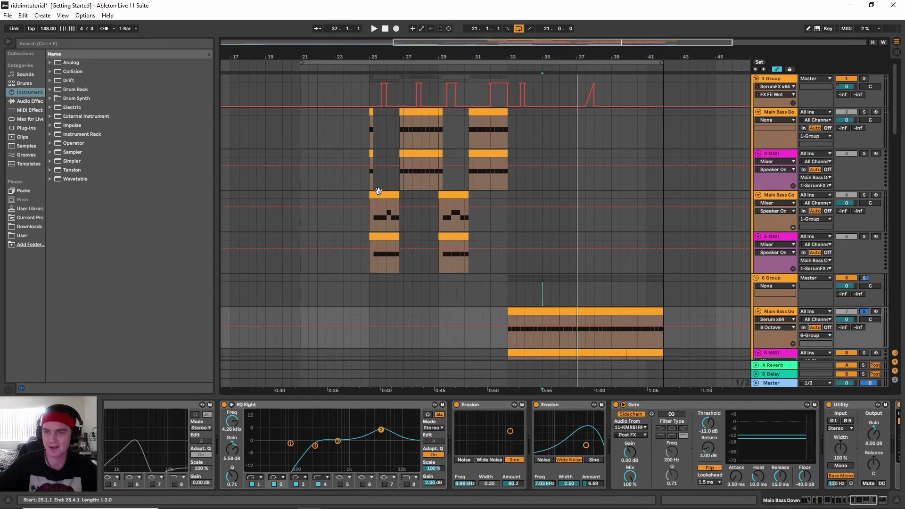
click(395, 129)
key(space)
click(864, 78)
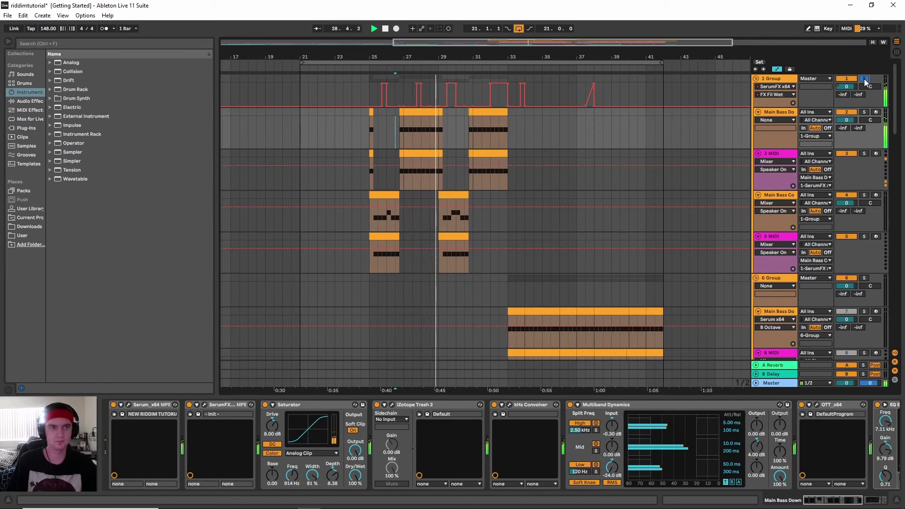
key(space)
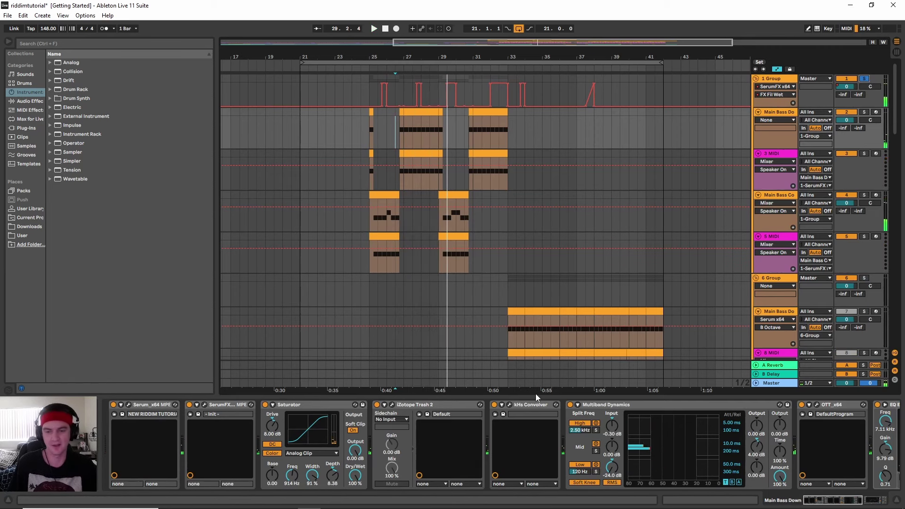
- Open the kHs Convolver in the Main Bass Down chain of 1 Group, examine its impulse settings, and close its window
click(509, 405)
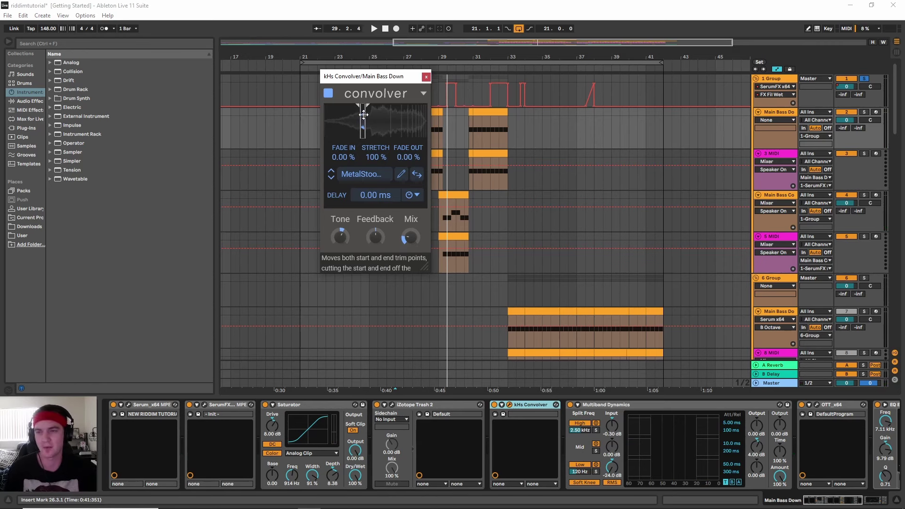
click(425, 77)
scroll(669, 198, down, 10)
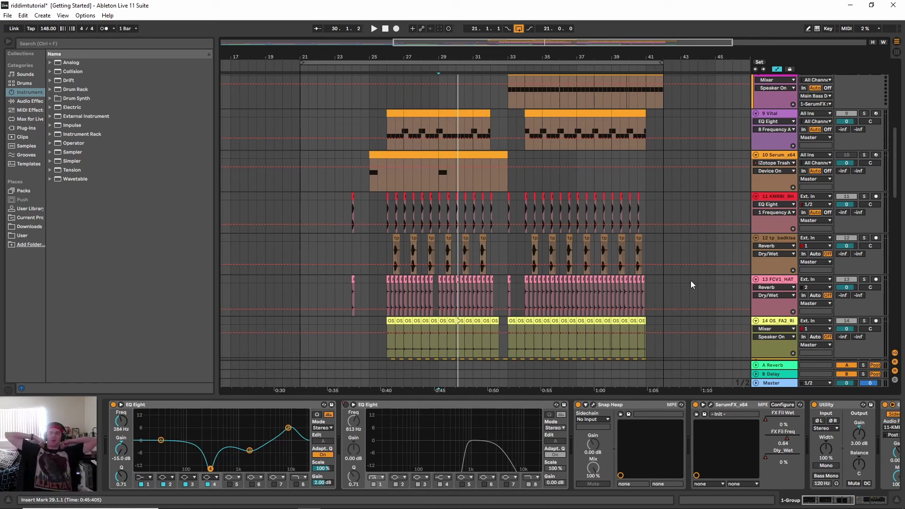